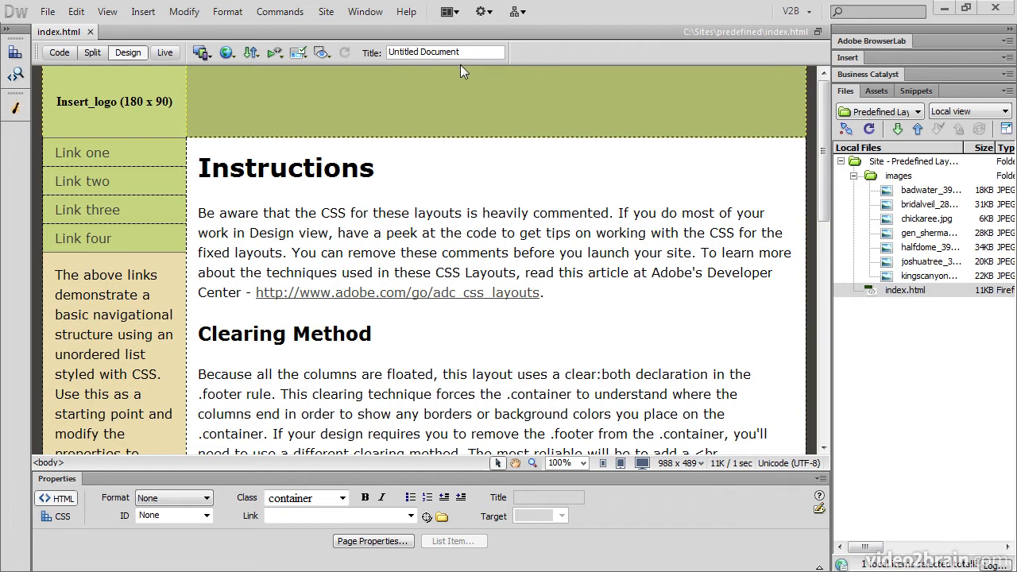
- Set the page title to "California's Natural Heritage"
drag(479, 52, 387, 53)
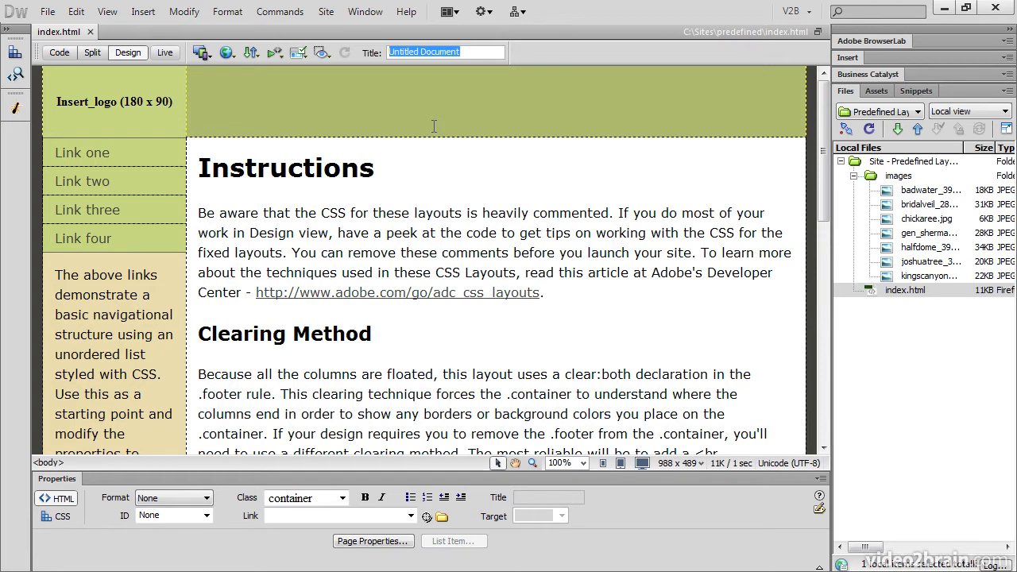
text(C)
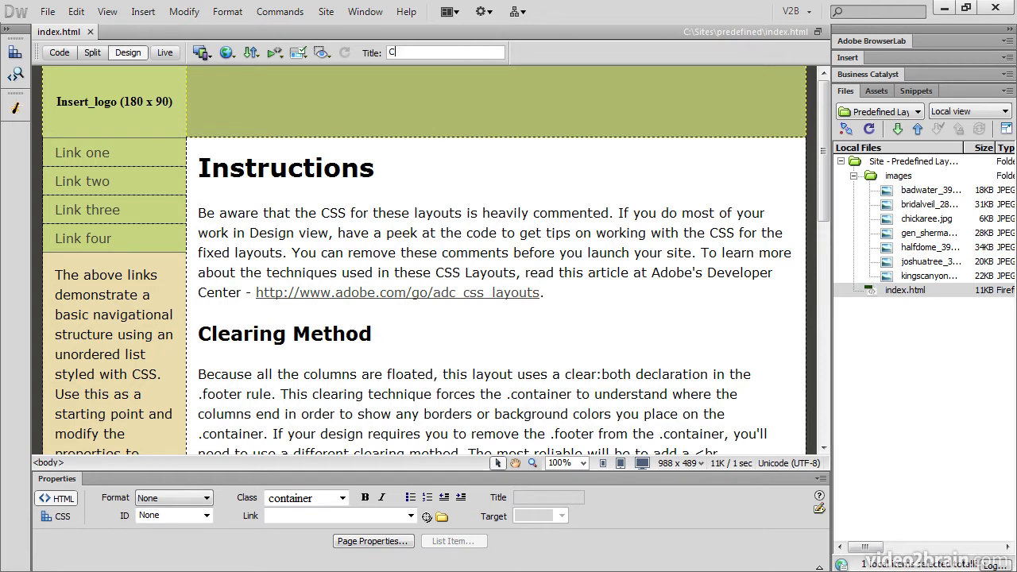
text(alifornia's Natural Heritage)
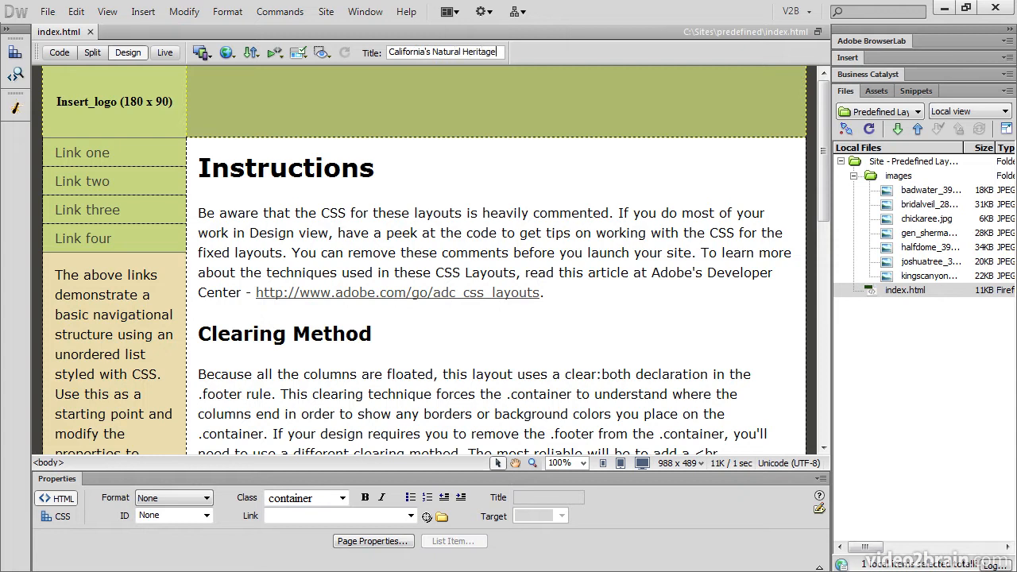
key(Return)
- Show the code beside the design and examine the text inside the title tag
click(97, 54)
drag(477, 333, 477, 94)
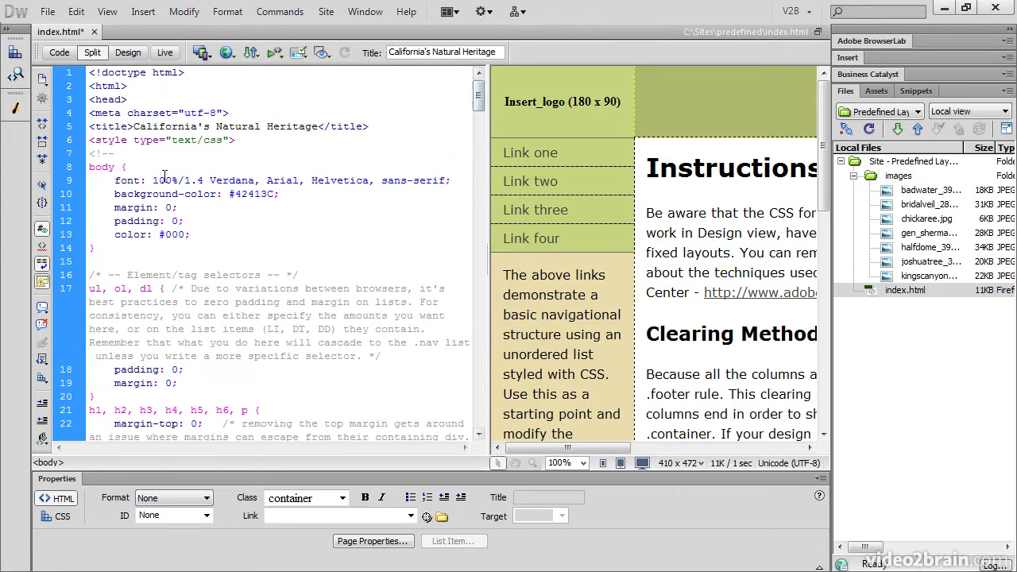
click(83, 127)
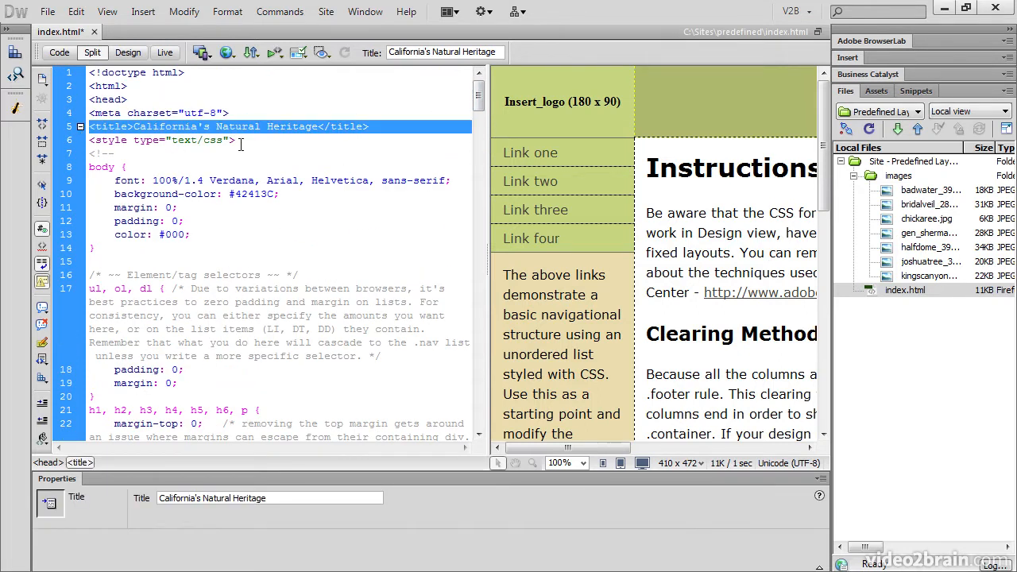
click(138, 127)
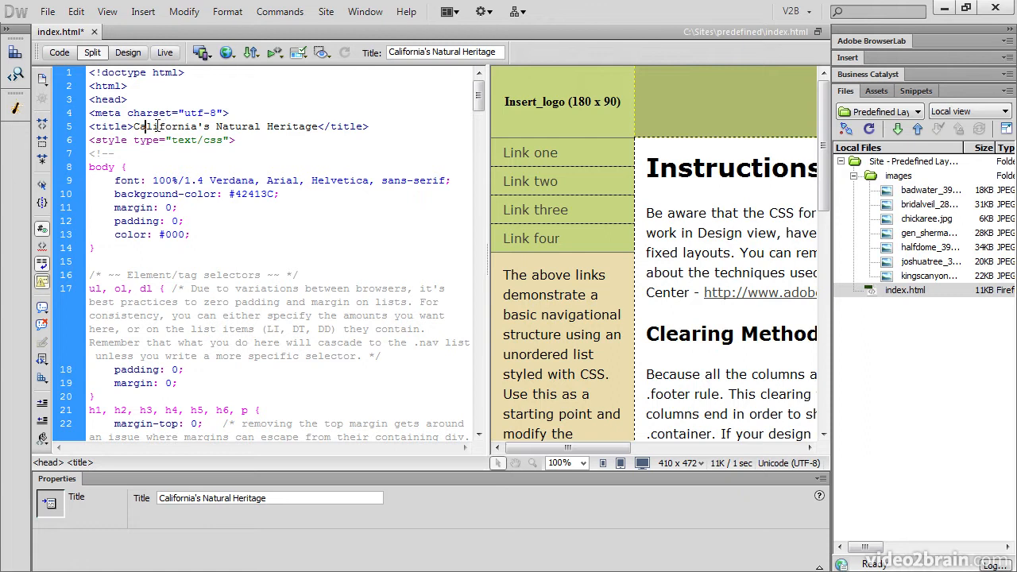
drag(136, 127, 313, 127)
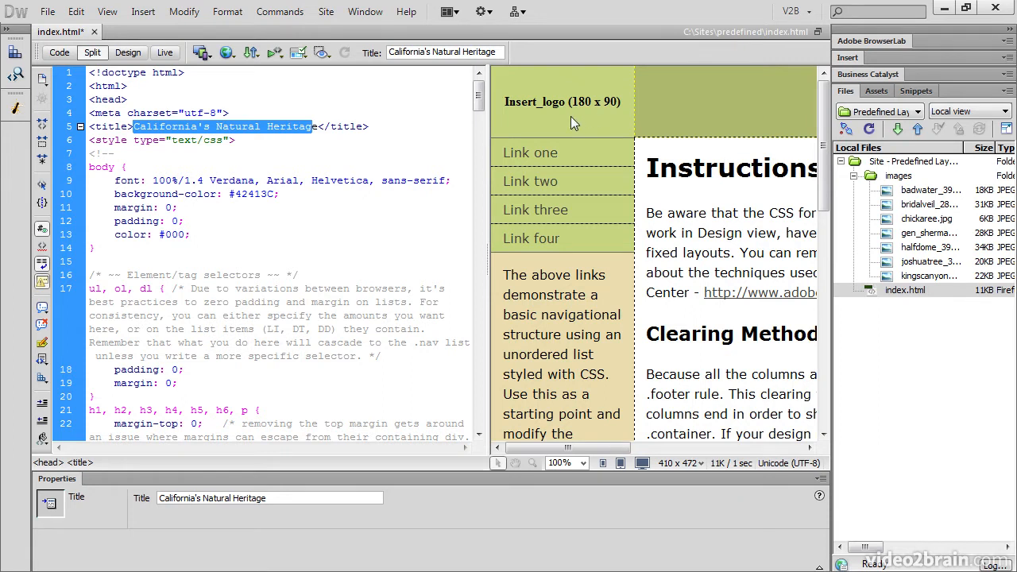
- Return to Design view and delete the Insert_logo image placeholder from the page header
click(127, 52)
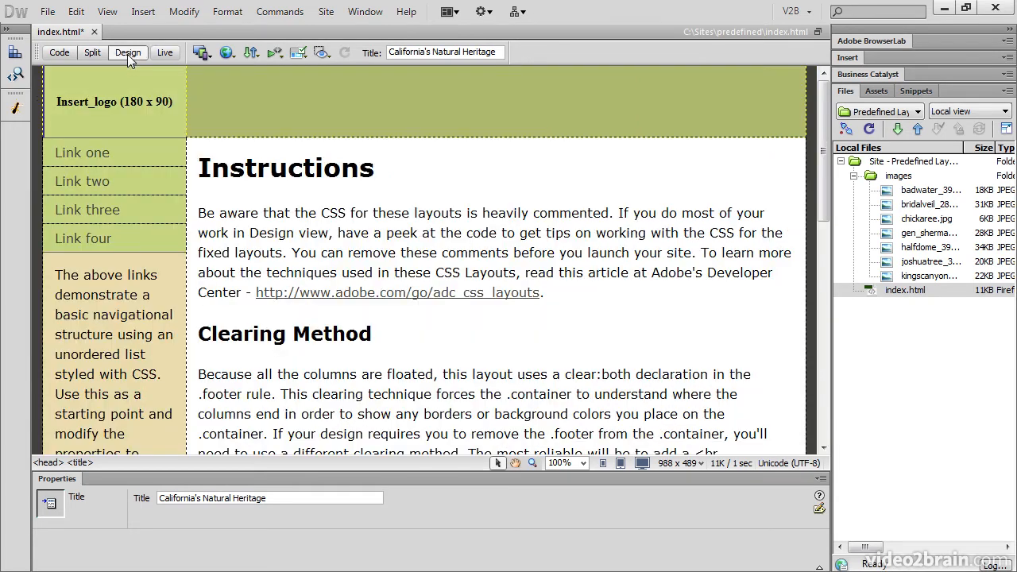
scroll(471, 166, down, 1)
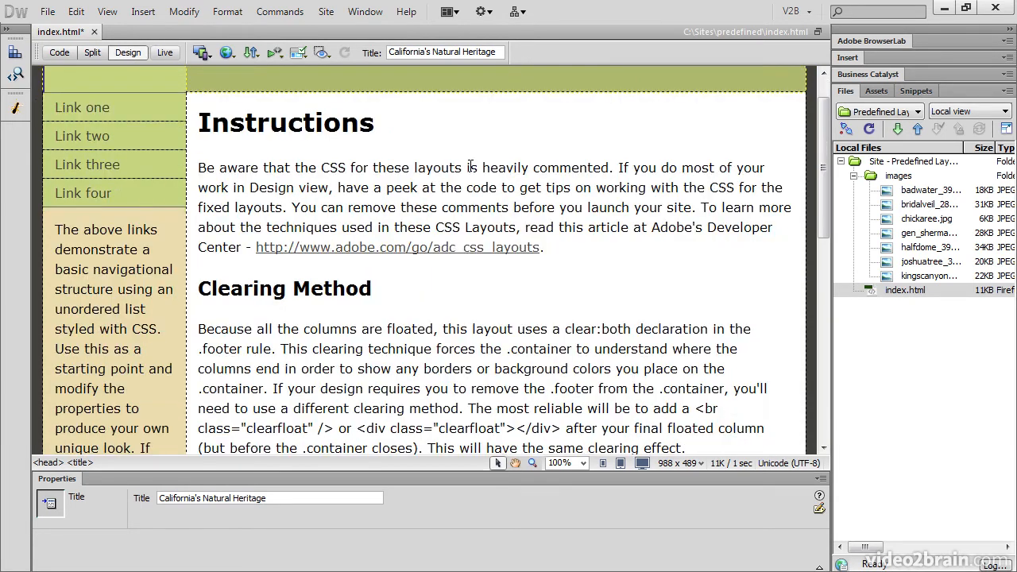
scroll(471, 167, down, 5)
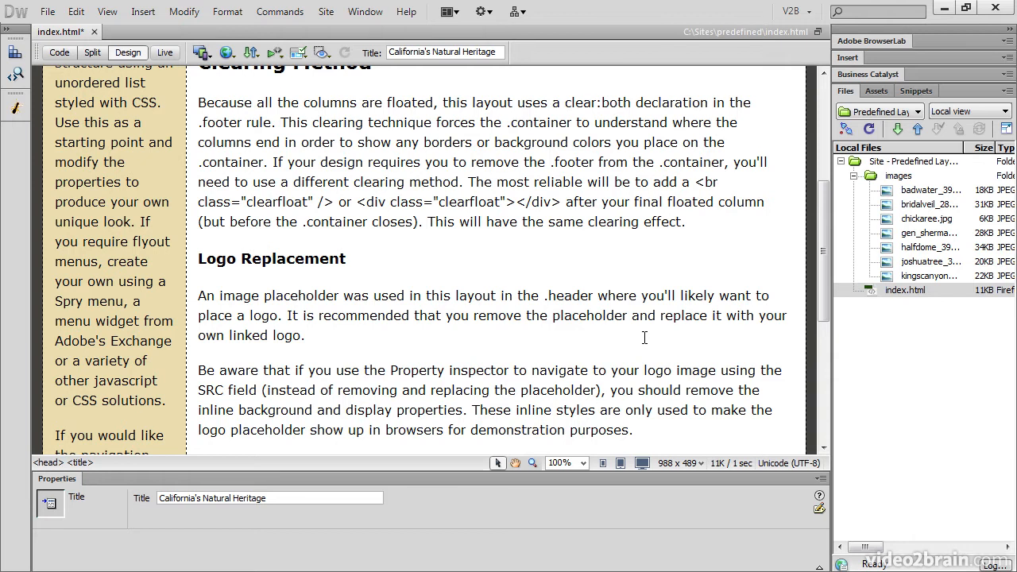
scroll(644, 338, up, 5)
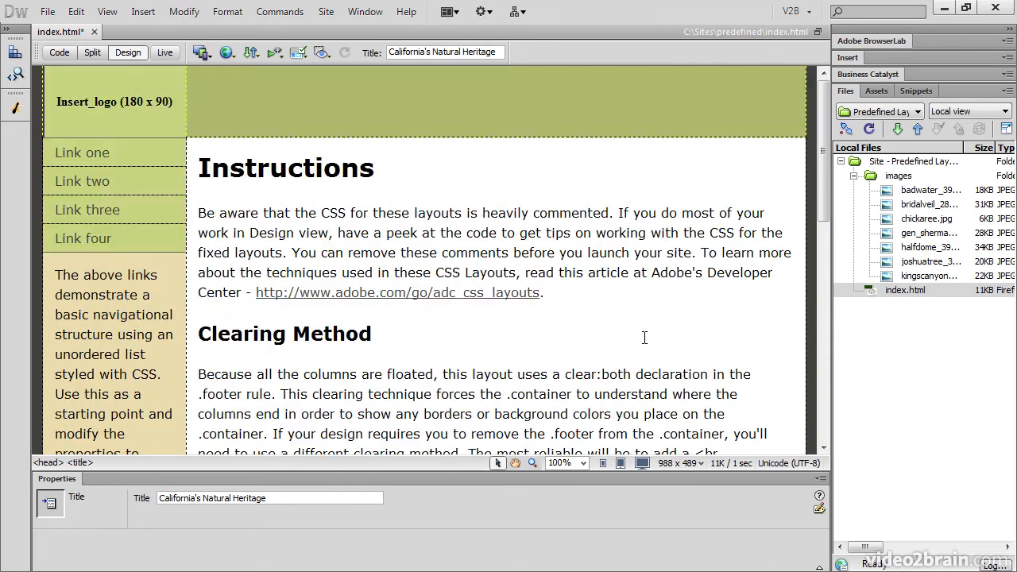
click(143, 136)
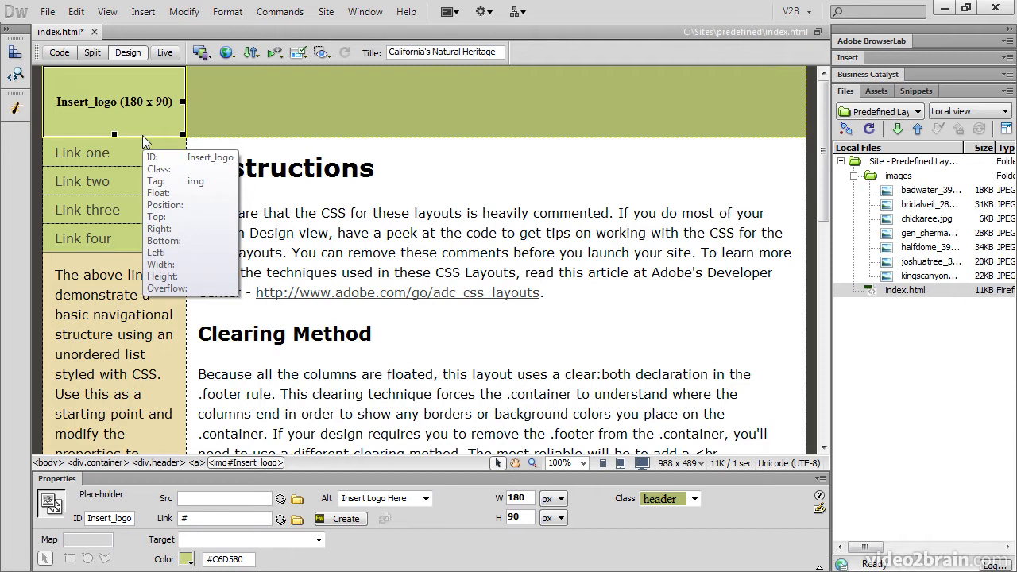
key(Delete)
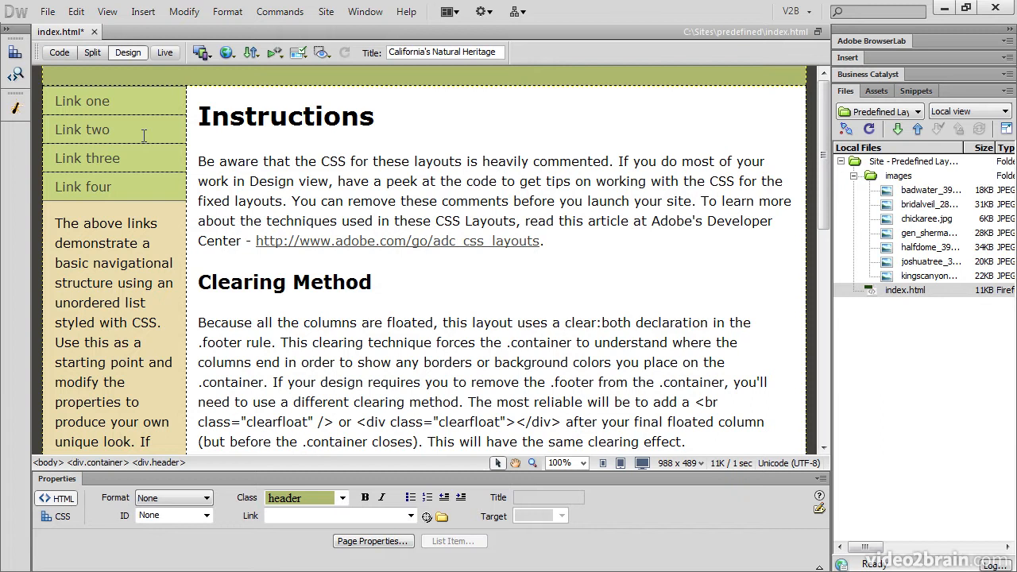
- Enter "California's Natural Heritage" in the header div and format it as Heading 1
text(California's Nat)
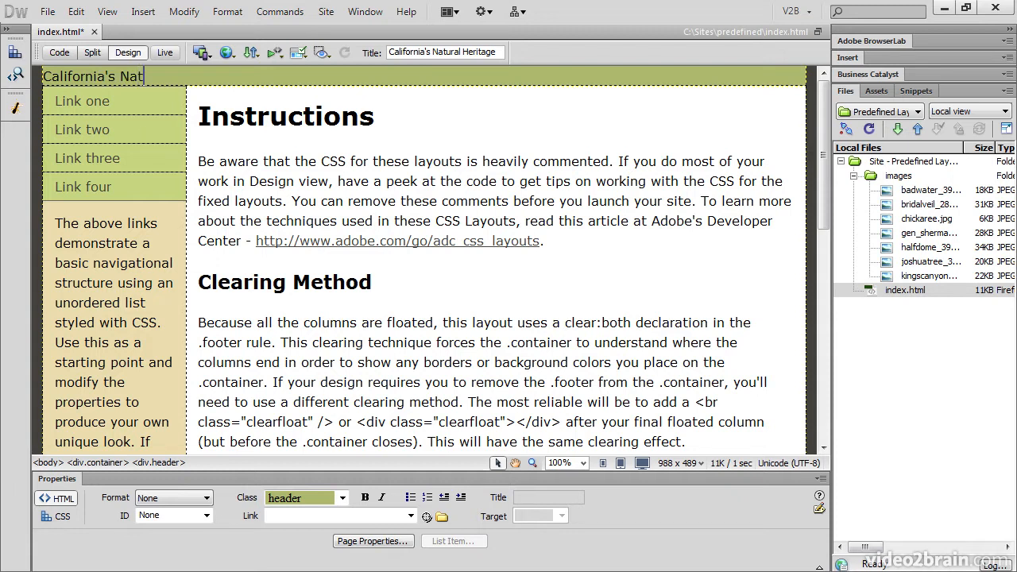
text(ural Heritage)
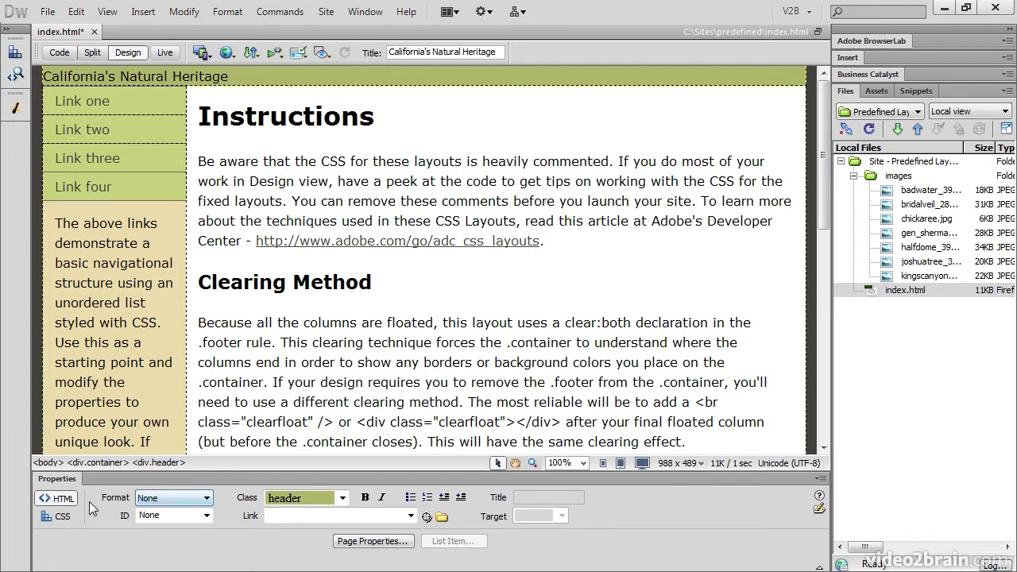
click(207, 498)
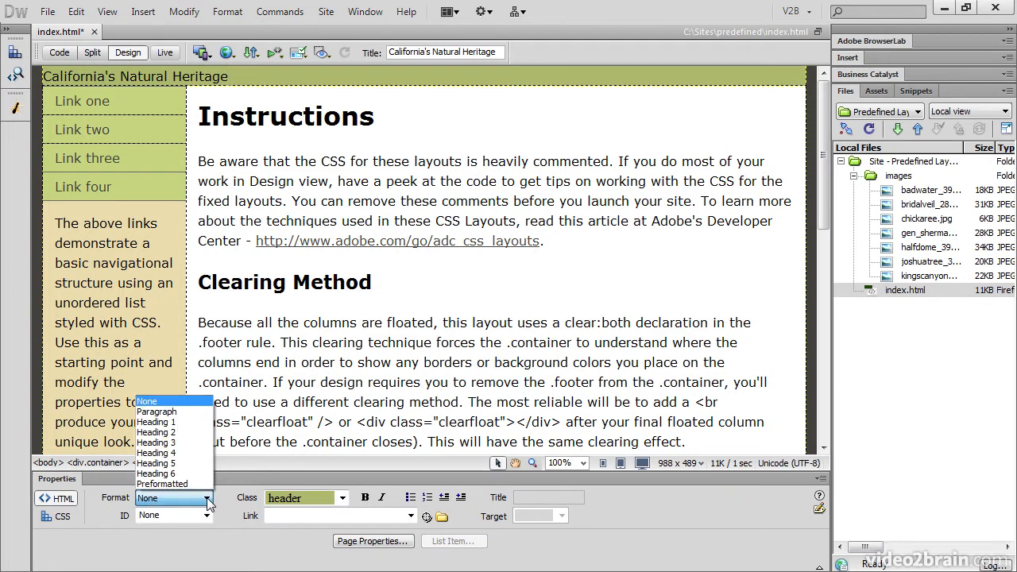
click(197, 422)
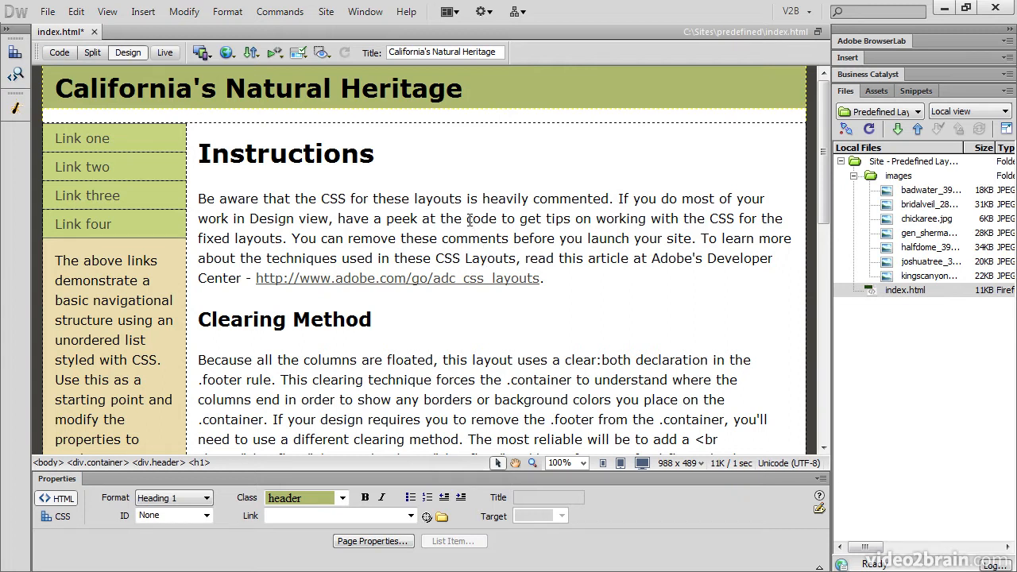
- Show the code beside the design and place the insertion point directly before the header's h1 element
click(93, 54)
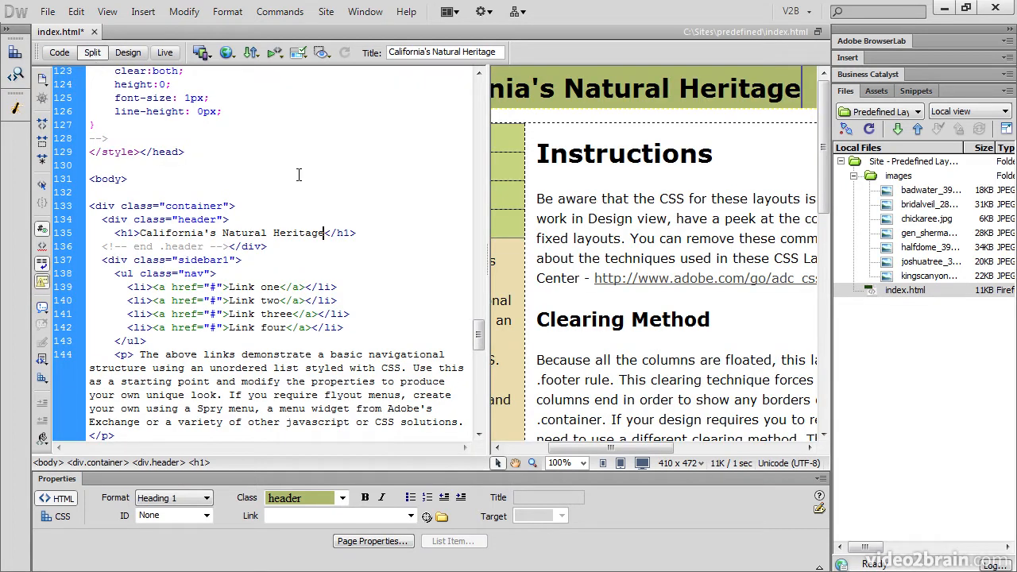
click(325, 233)
click(200, 464)
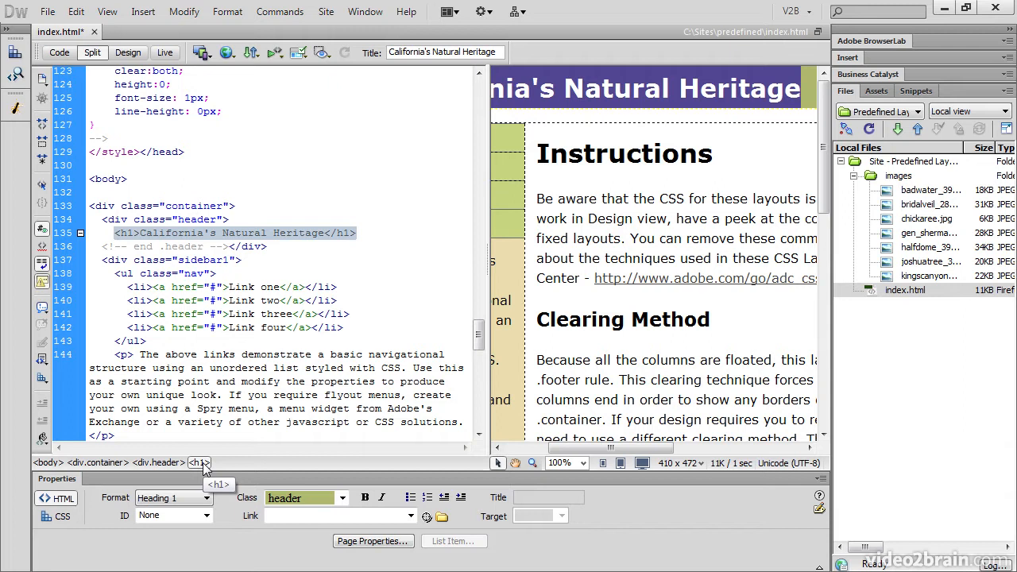
key(Left)
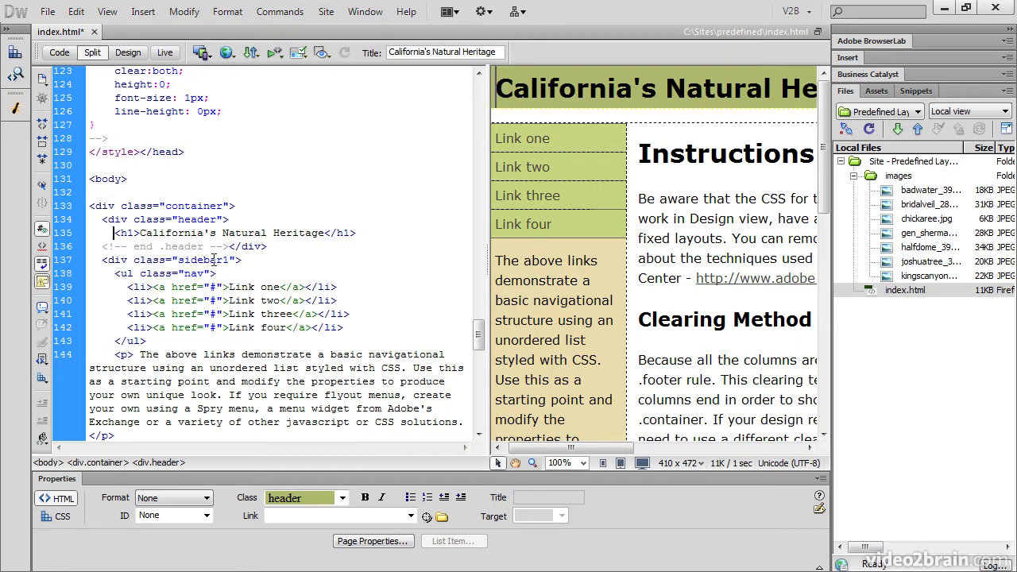
- Insert chickaree.jpg from the images folder before the header's h1, with the alternate text "Chickaree with pine cone"
click(143, 12)
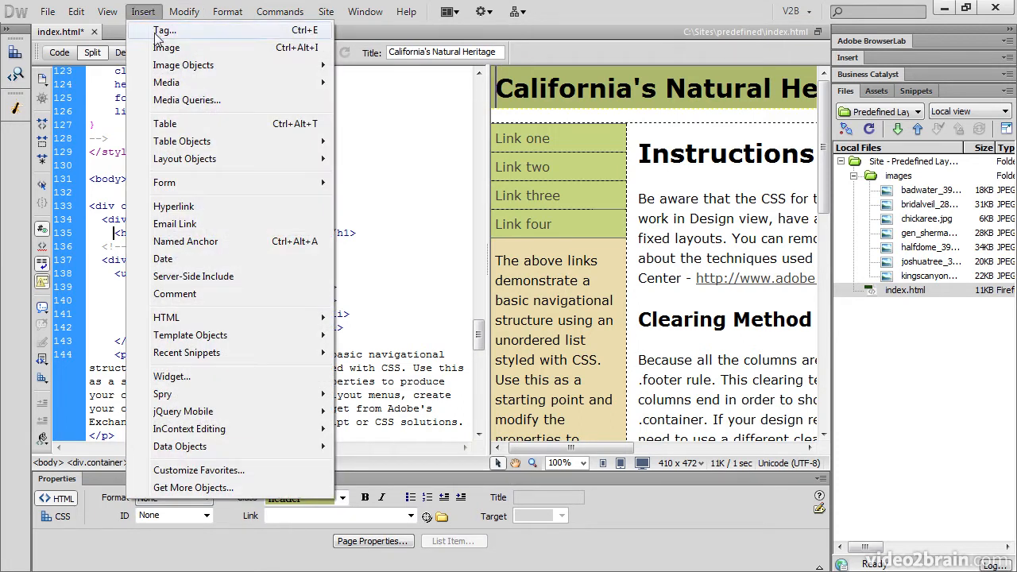
click(163, 48)
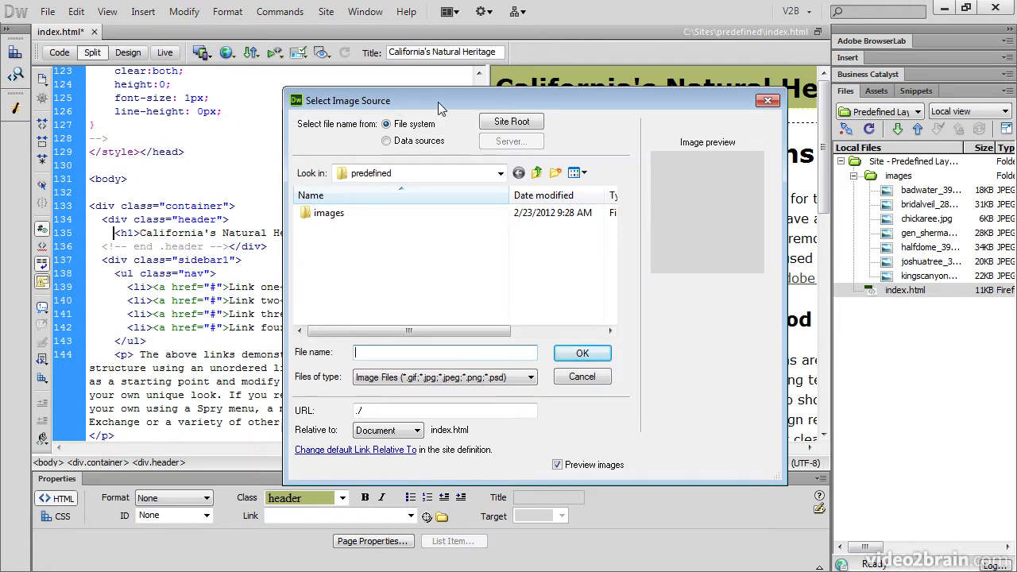
double_click(310, 217)
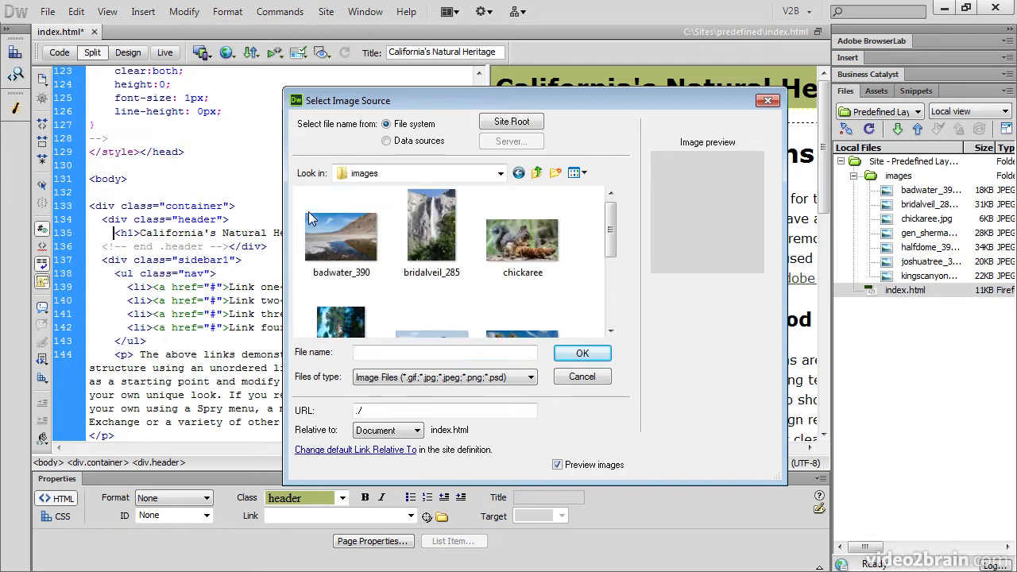
click(538, 251)
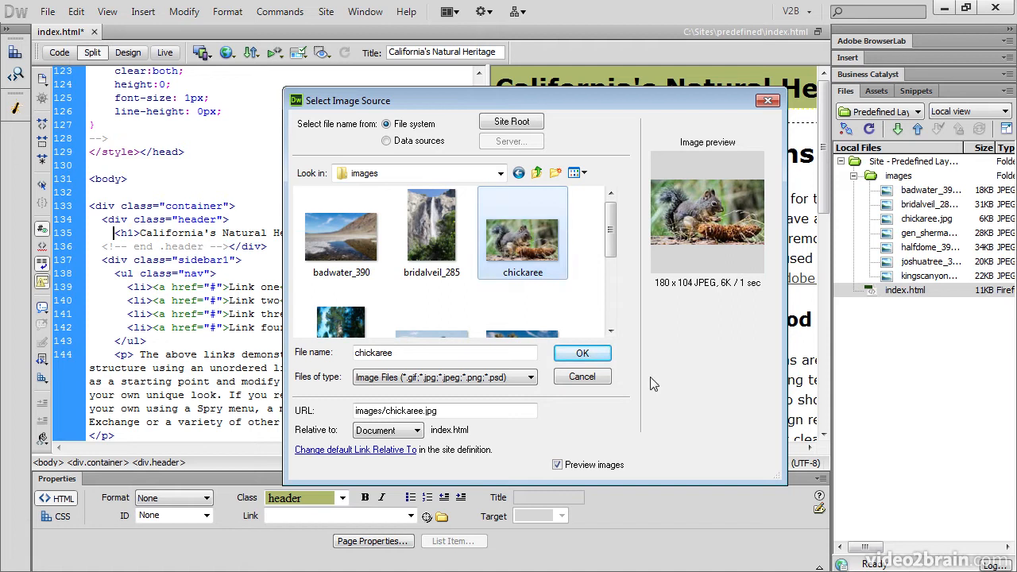
click(584, 355)
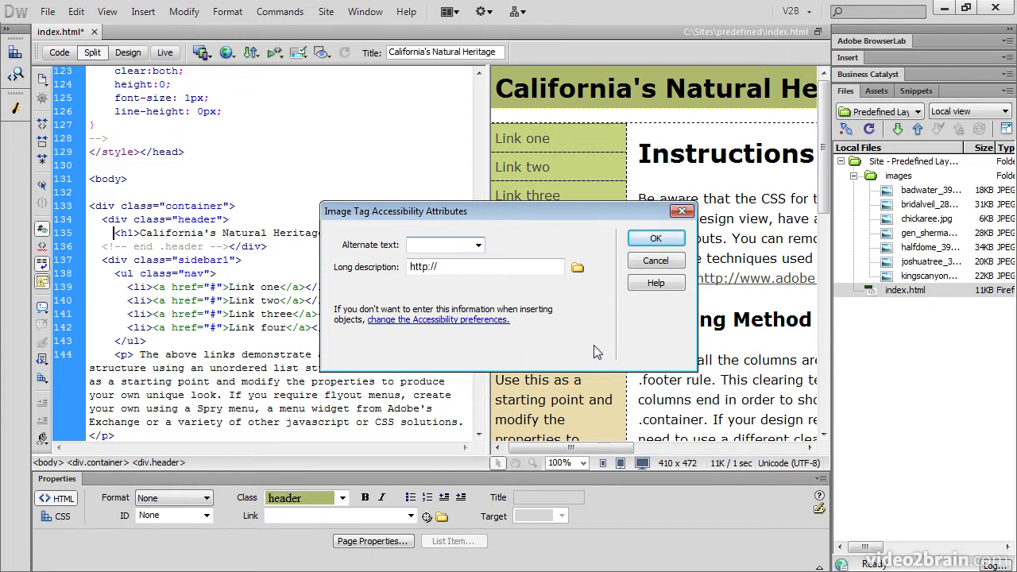
text(Chick)
text(aree with pin)
text(e cone)
click(674, 237)
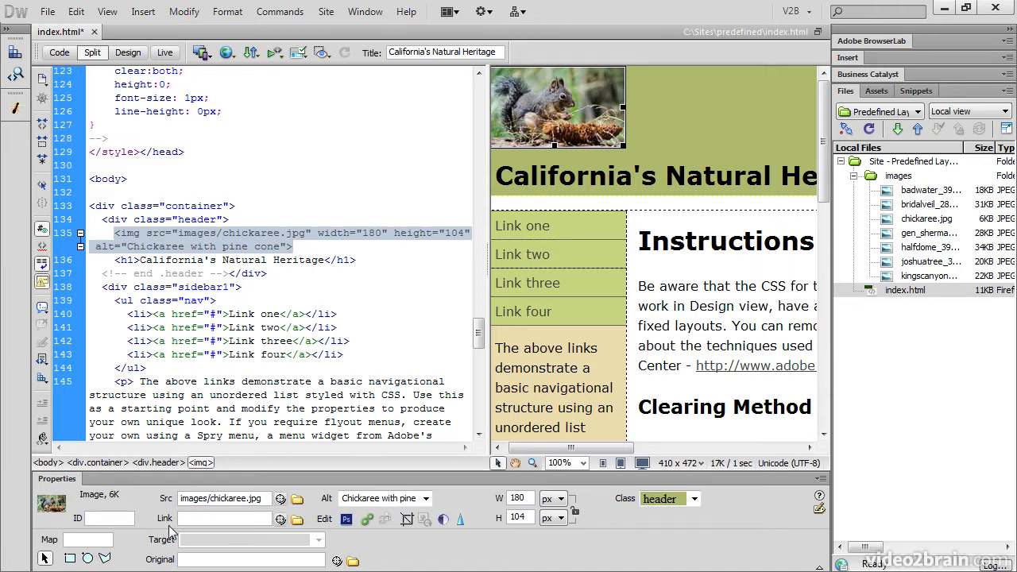
- Link the chickaree image in the header to index.html
click(298, 520)
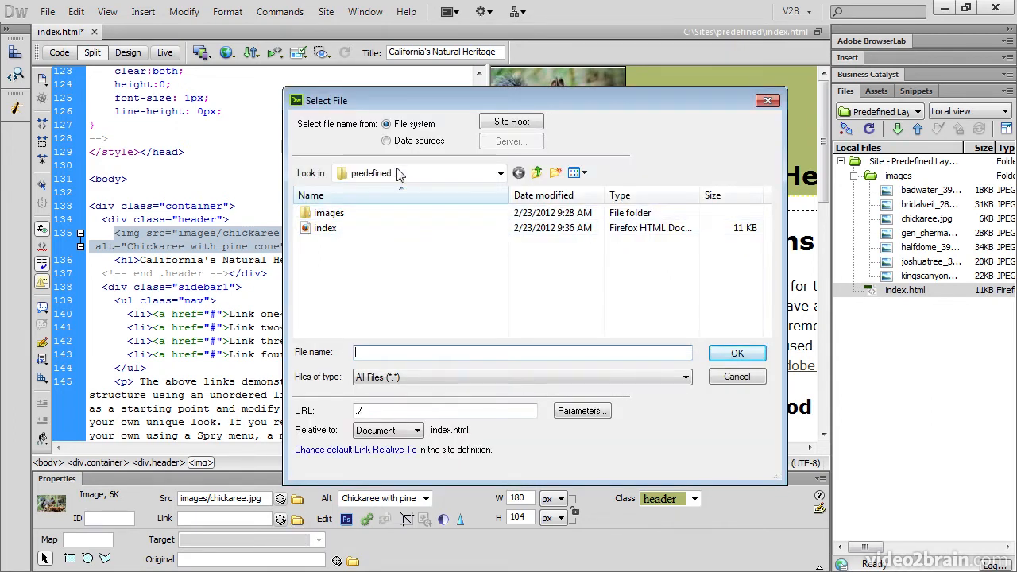
click(307, 230)
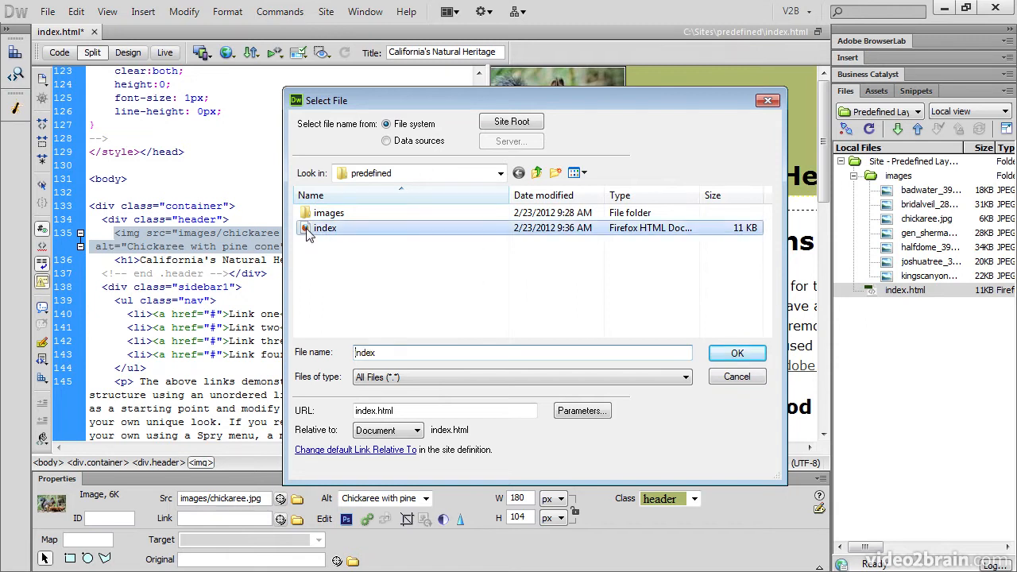
click(730, 354)
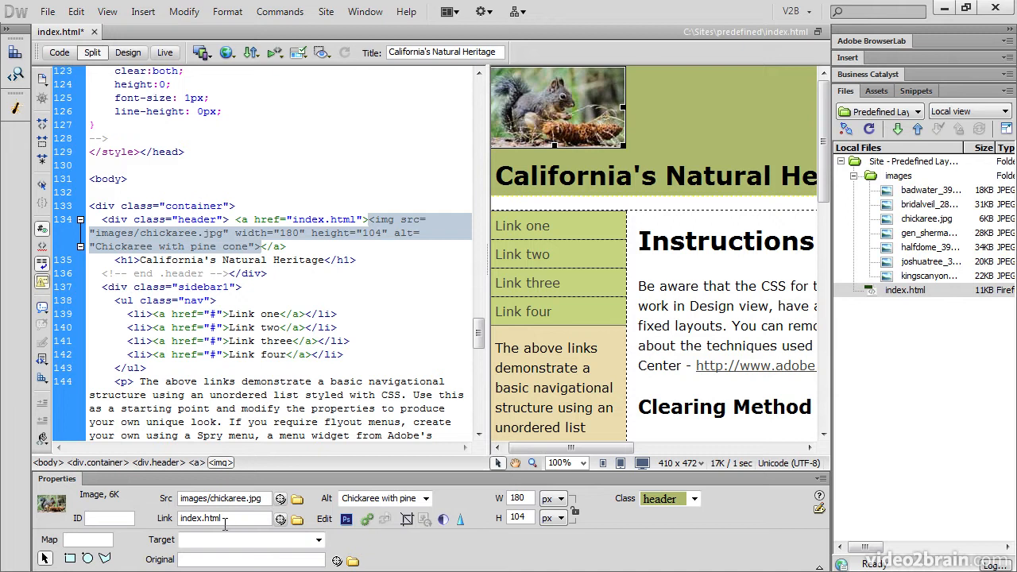
click(224, 523)
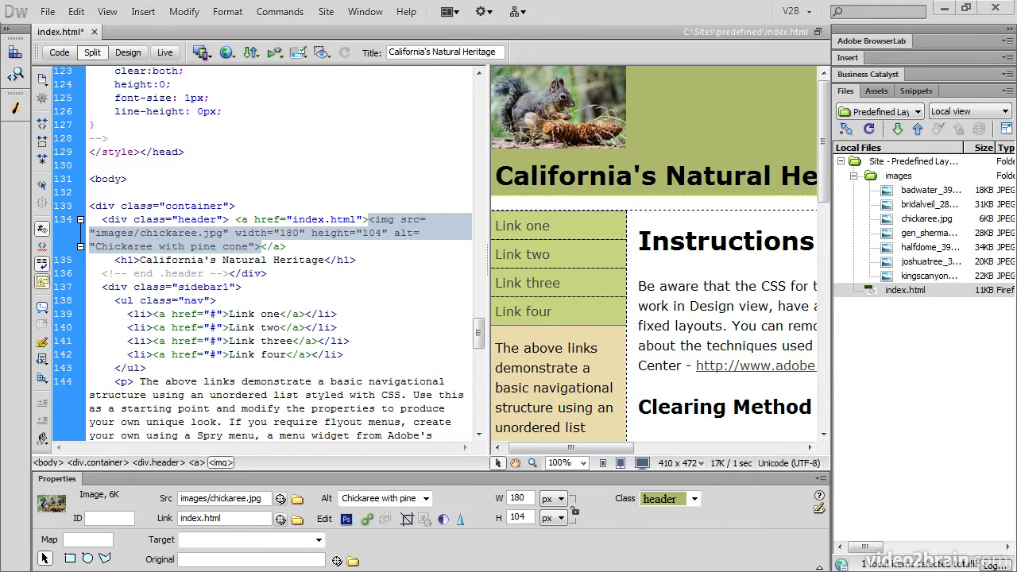
- Switch to the file browser and open the index Word document from Predefined_layout > Site_assets > Word_docs
key(alt+Tab)
click(351, 293)
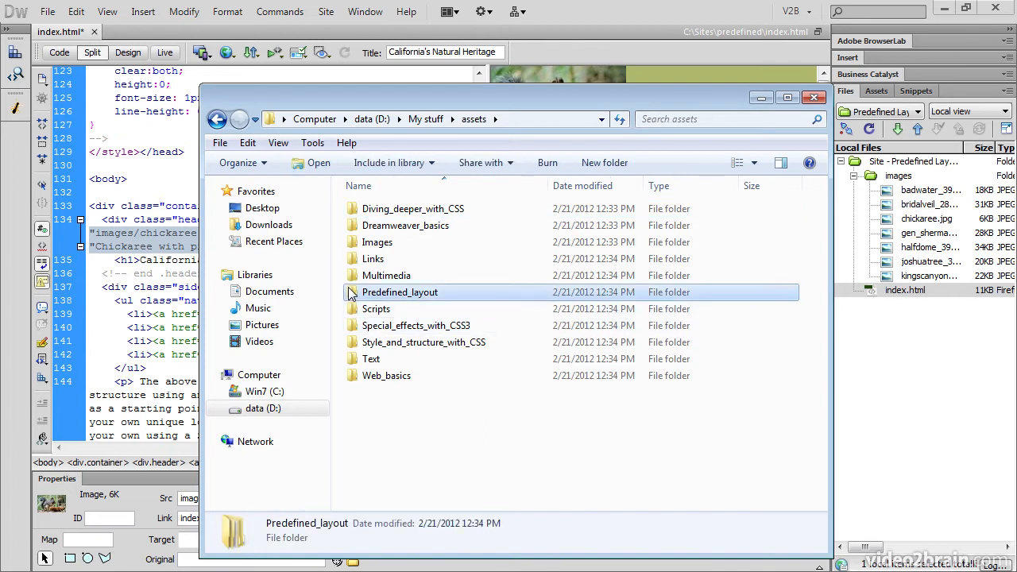
double_click(351, 294)
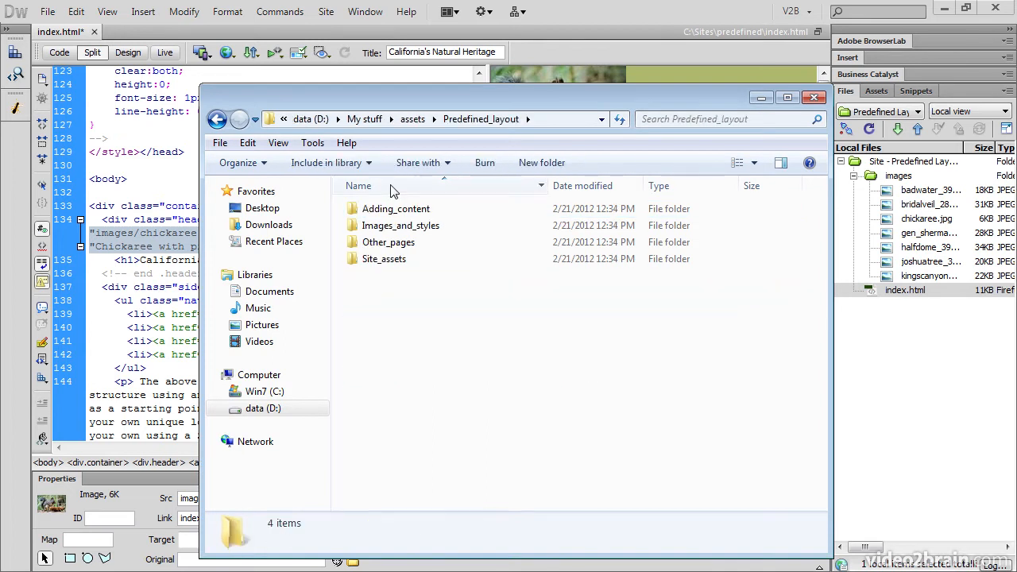
double_click(352, 260)
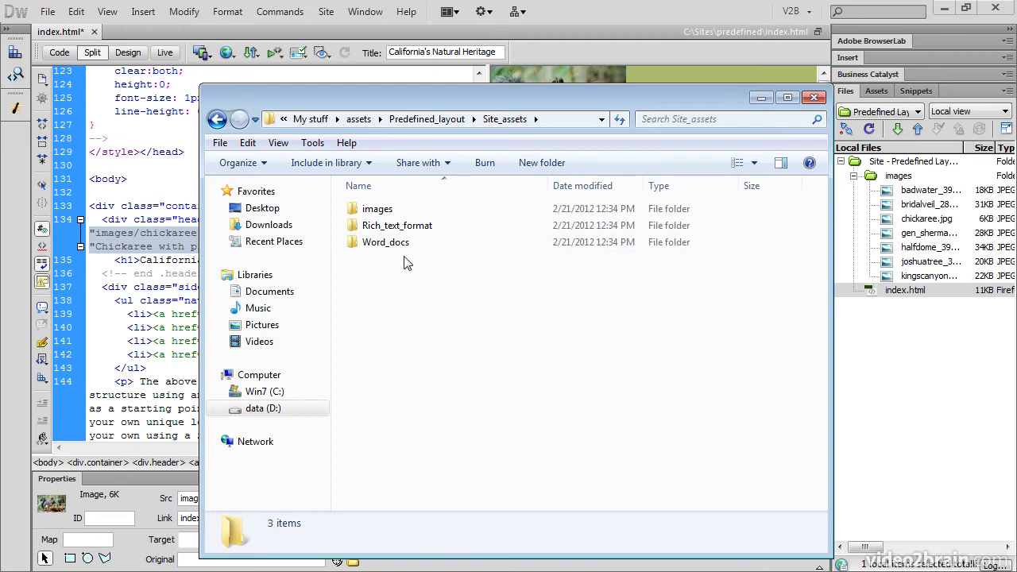
click(354, 247)
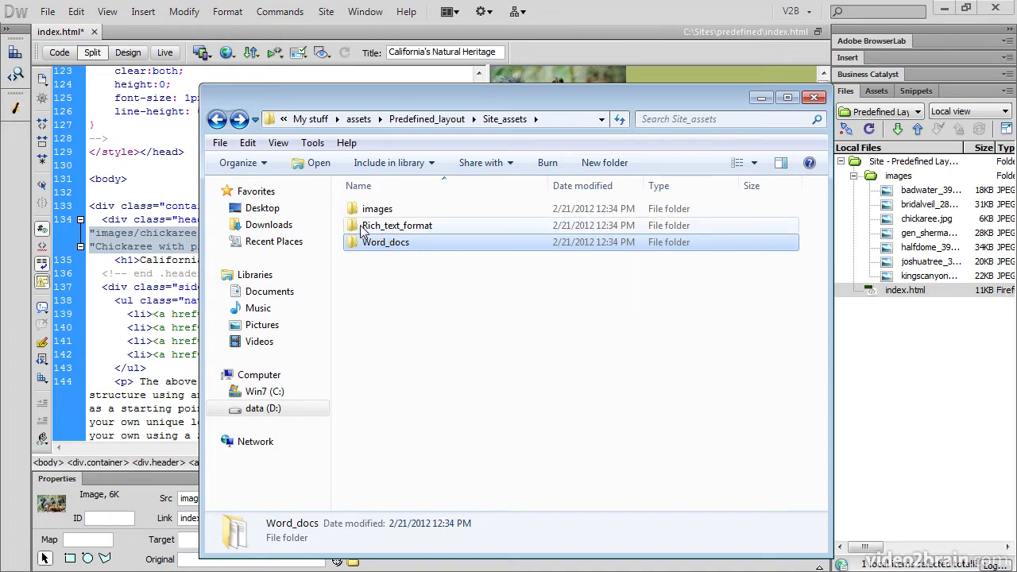
double_click(355, 248)
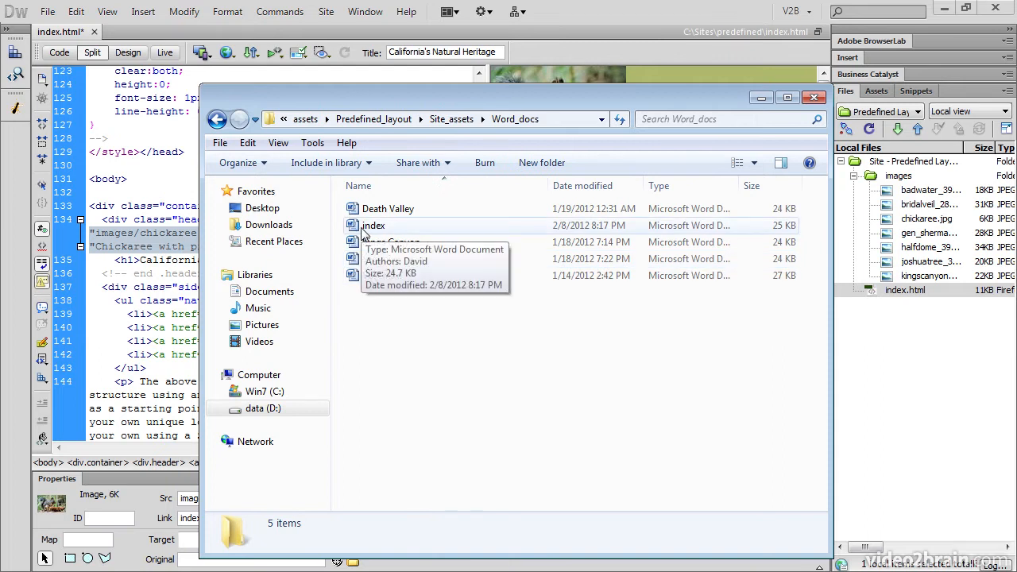
click(359, 228)
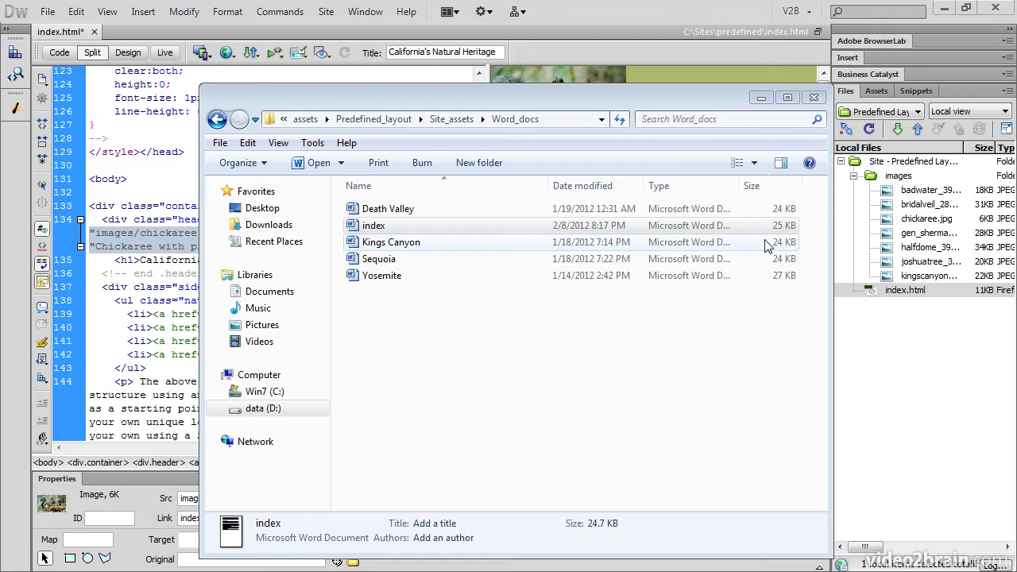
drag(1016, 151, 629, 52)
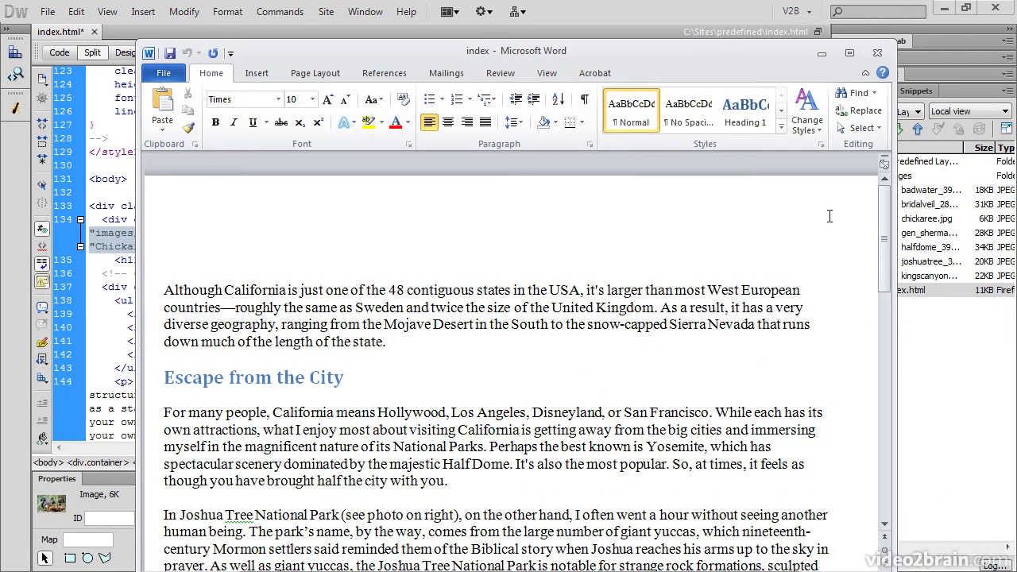
- Copy the opening paragraph about California from the Word document and return to index.html in Dreamweaver's Design view
drag(164, 290, 395, 339)
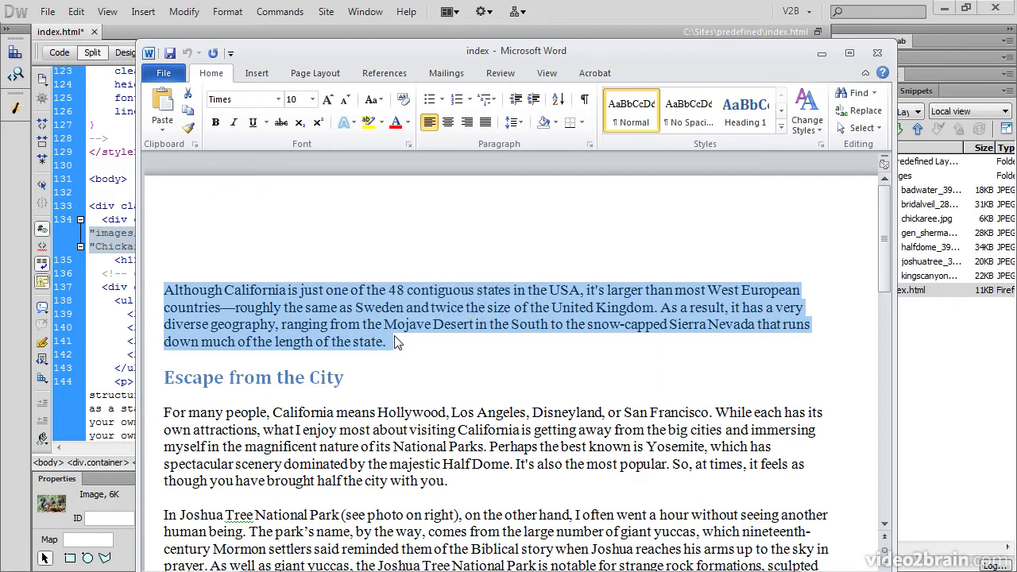
click(556, 12)
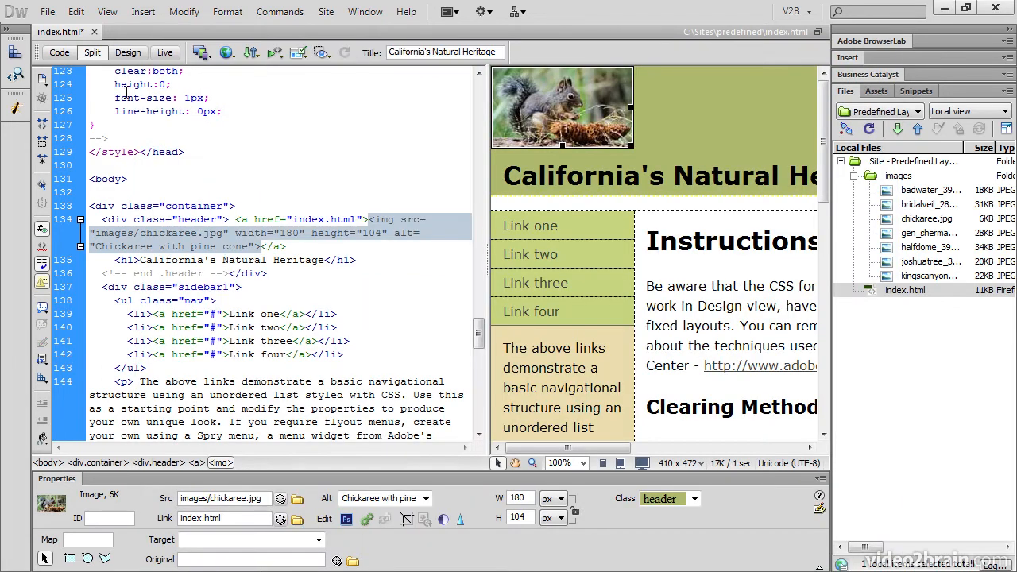
click(124, 57)
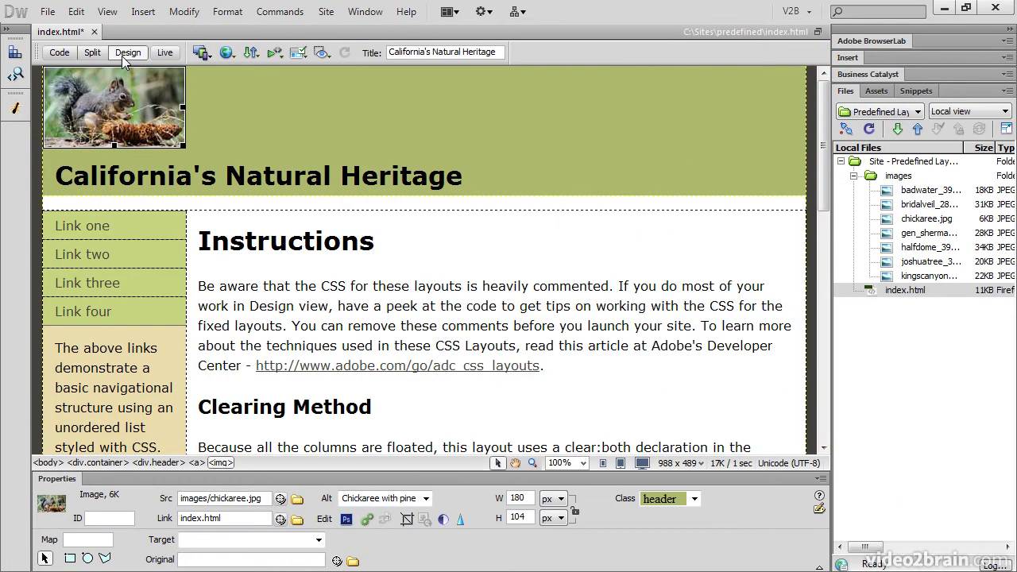
- Replace both placeholder paragraphs in the sidebar with the copied paragraph, using Paste Special with text with structure and cleaned-up Word paragraph spacing
scroll(293, 132, down, 3)
scroll(293, 132, down, 3)
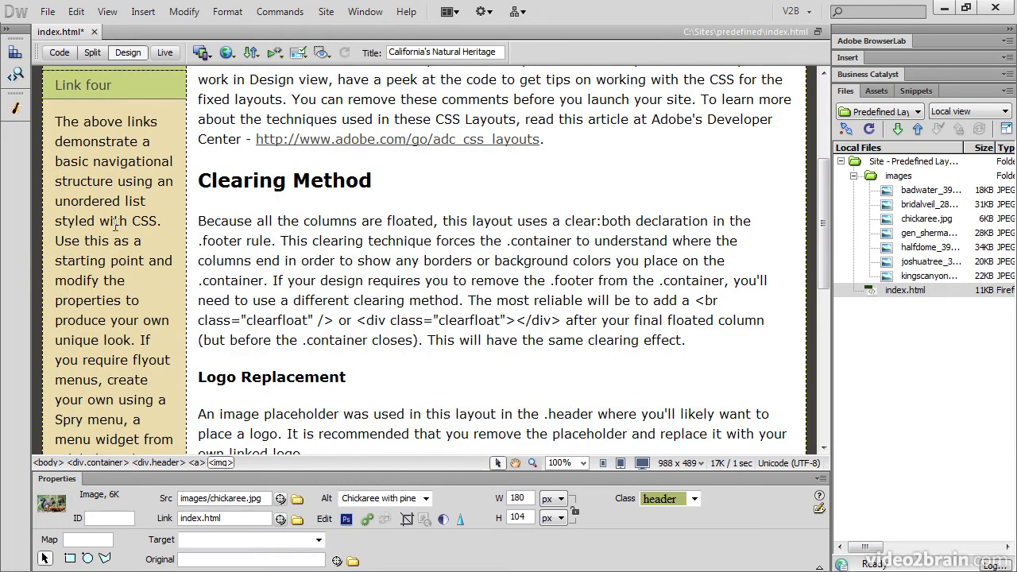
drag(58, 122, 155, 373)
scroll(154, 207, down, 3)
scroll(153, 207, down, 4)
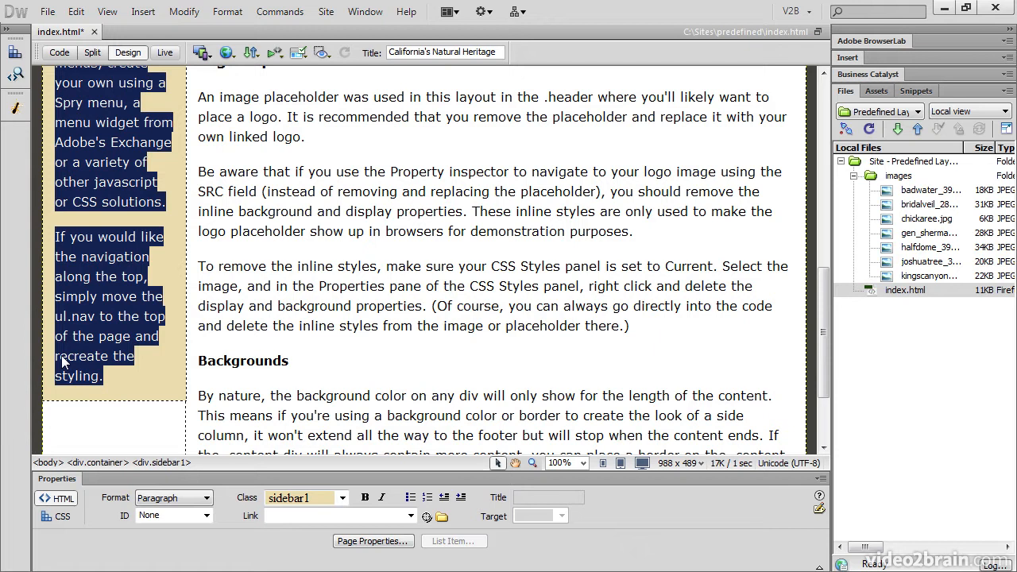
key(ctrl+shift+v)
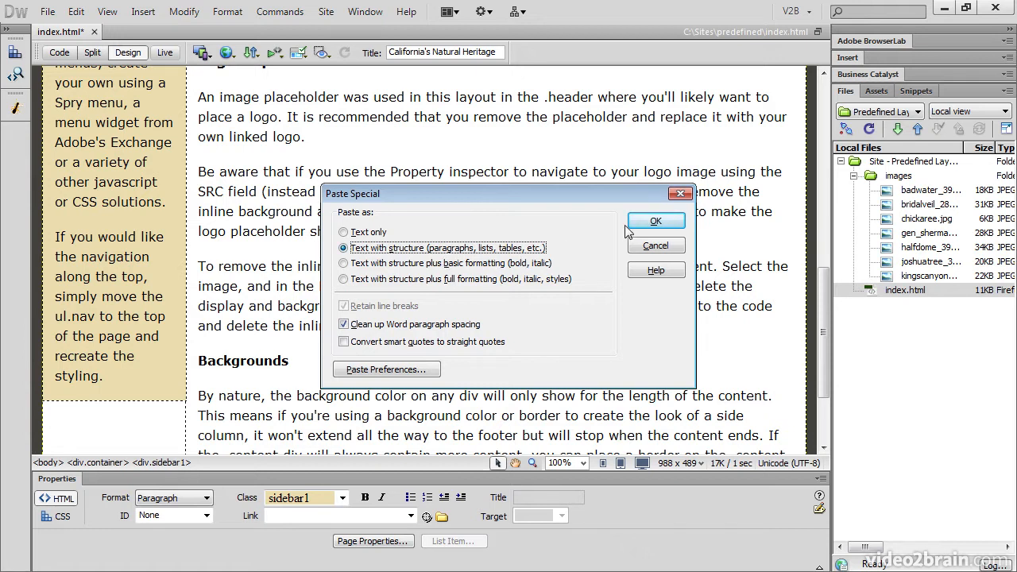
click(654, 222)
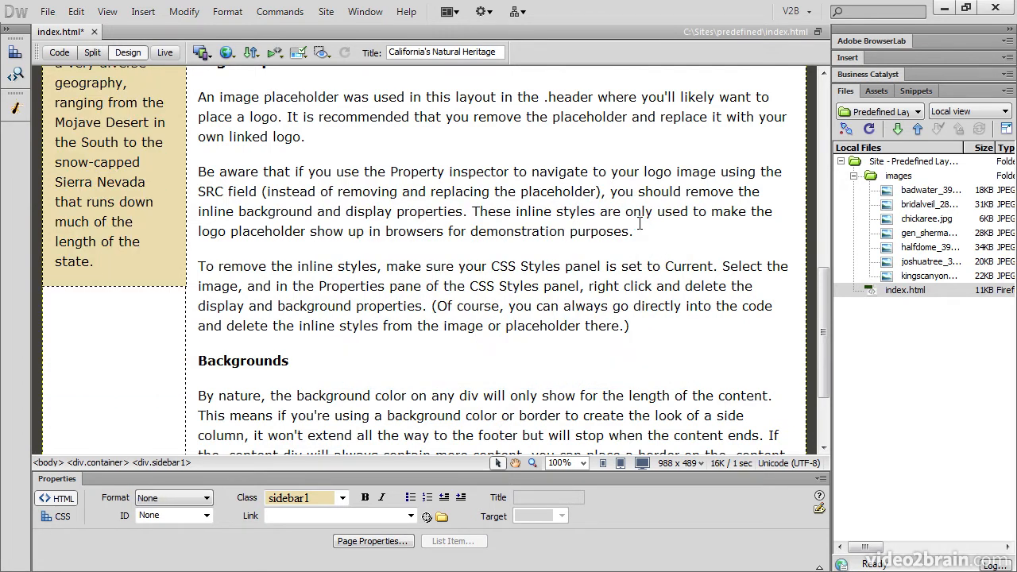
- In Word, copy everything from the "Escape from the City" heading to the document's end, then return to Dreamweaver
drag(823, 315, 823, 185)
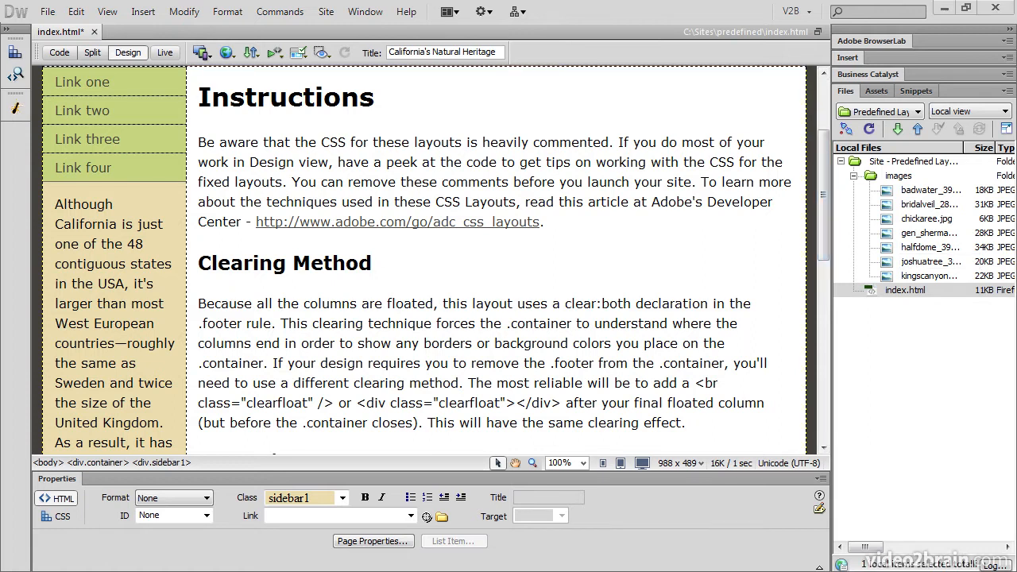
key(alt+Tab)
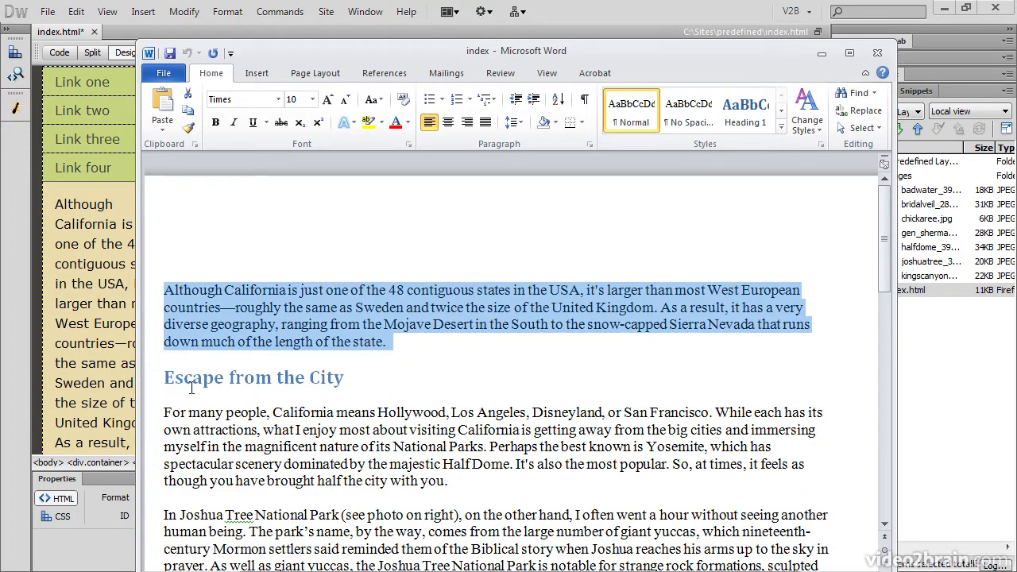
drag(166, 378, 848, 434)
scroll(375, 400, down, 4)
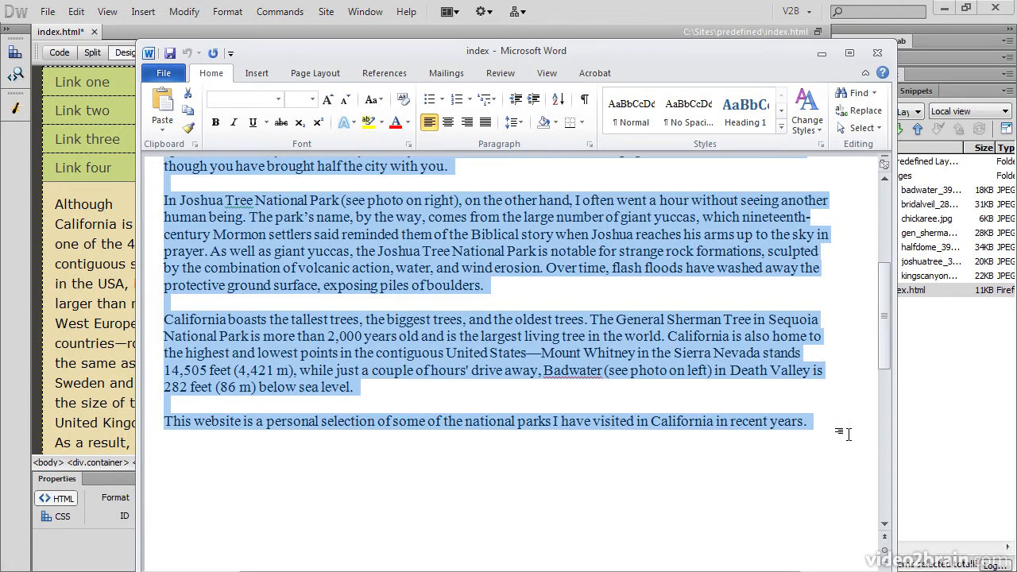
click(605, 10)
- Replace all placeholder text in the content div with the copied Word text, pasted as text with structure, and check the heading's format
drag(205, 97, 437, 356)
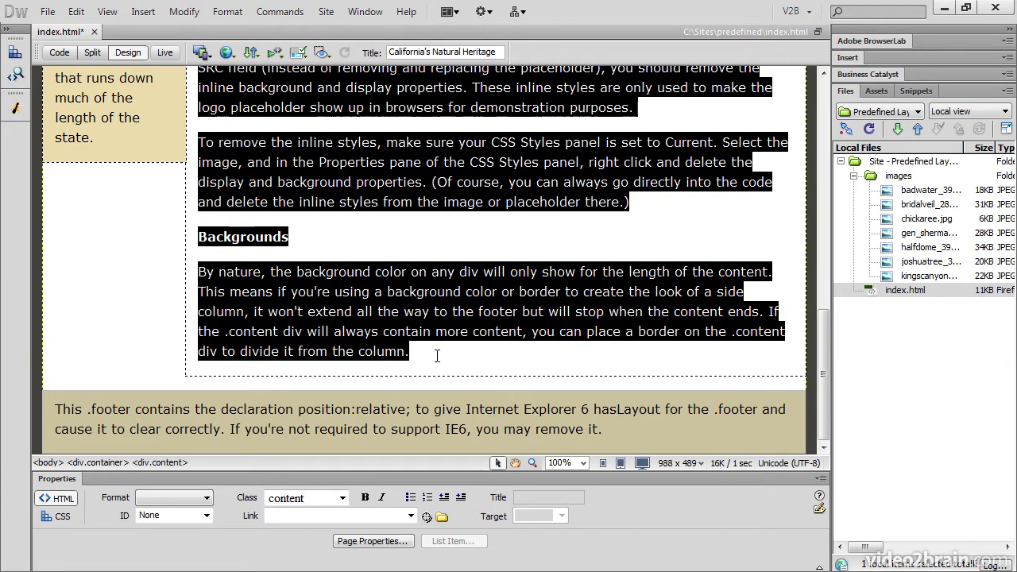
key(ctrl+shift+v)
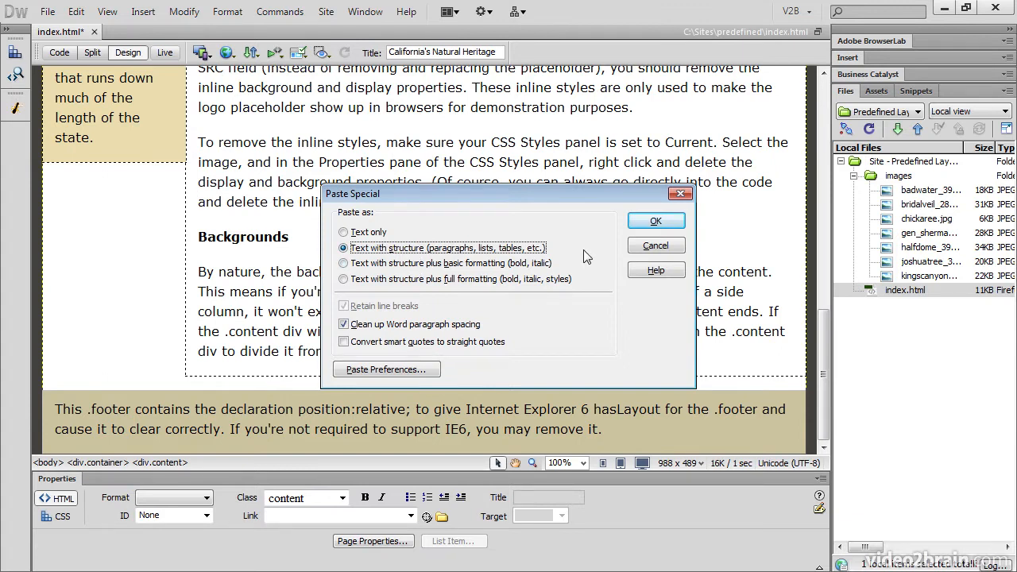
click(656, 222)
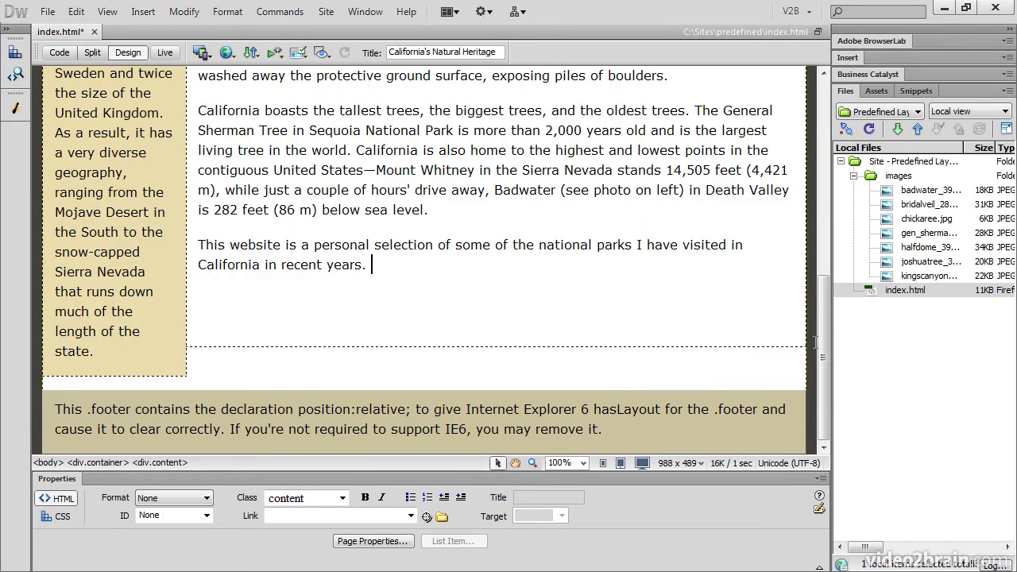
drag(823, 346, 824, 177)
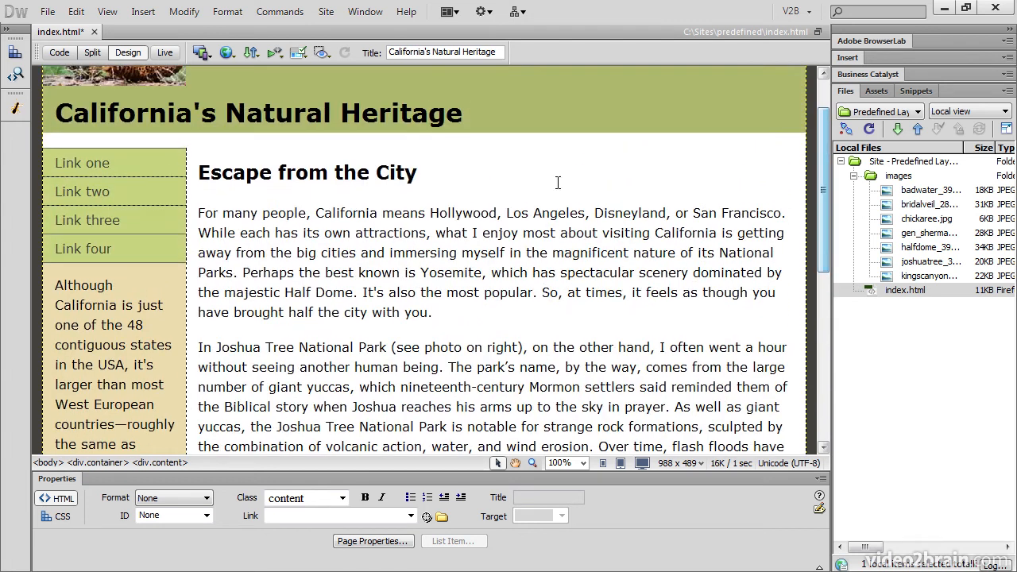
click(343, 172)
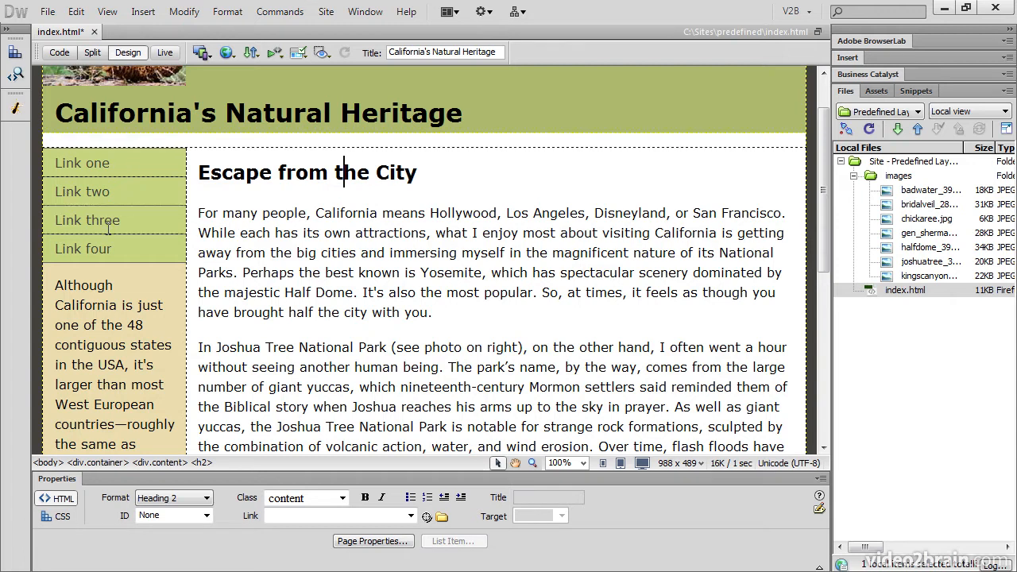
- Rename the sidebar's first navigation link to "Home" and link it to index.html
click(114, 163)
drag(114, 164, 54, 164)
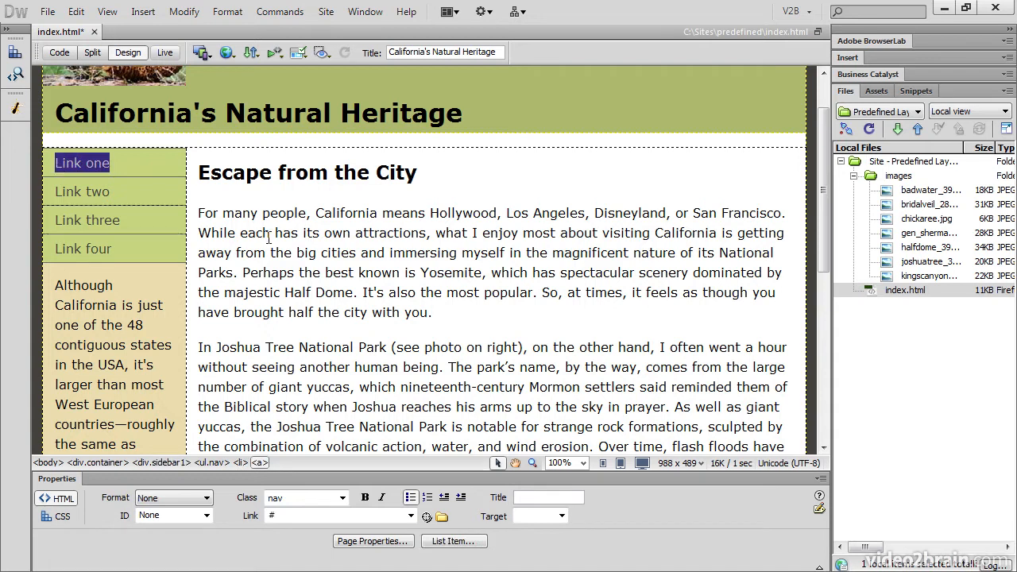
text(Home)
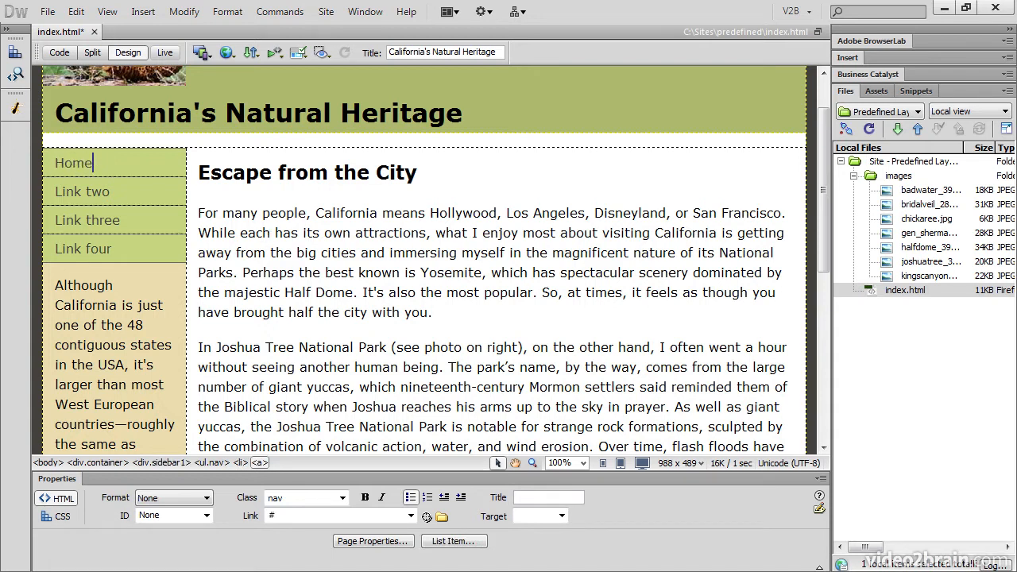
double_click(291, 519)
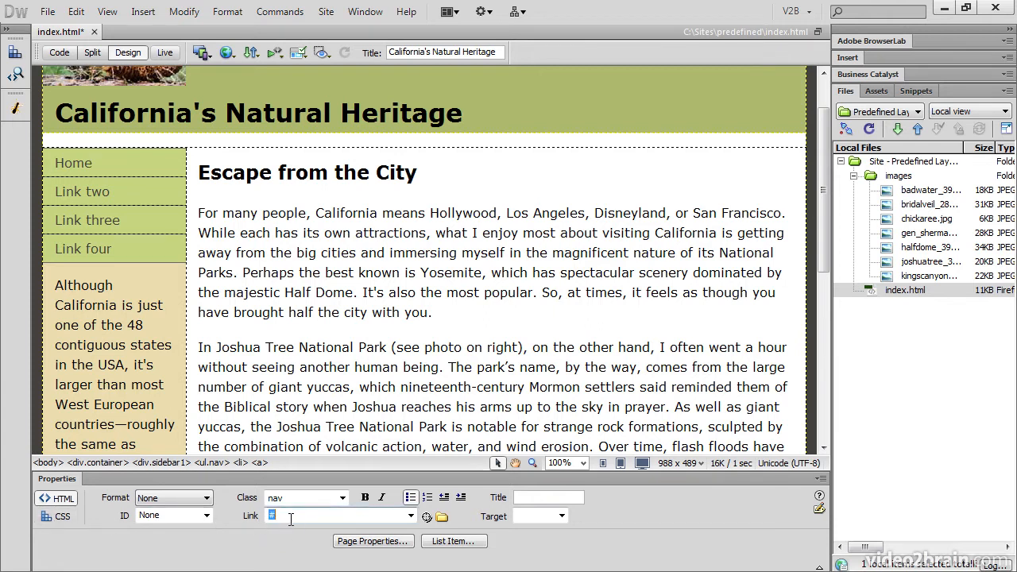
text(index.html)
- Rename the second navigation link to "Yosemite" and link it to yosemite.html
drag(106, 196, 41, 195)
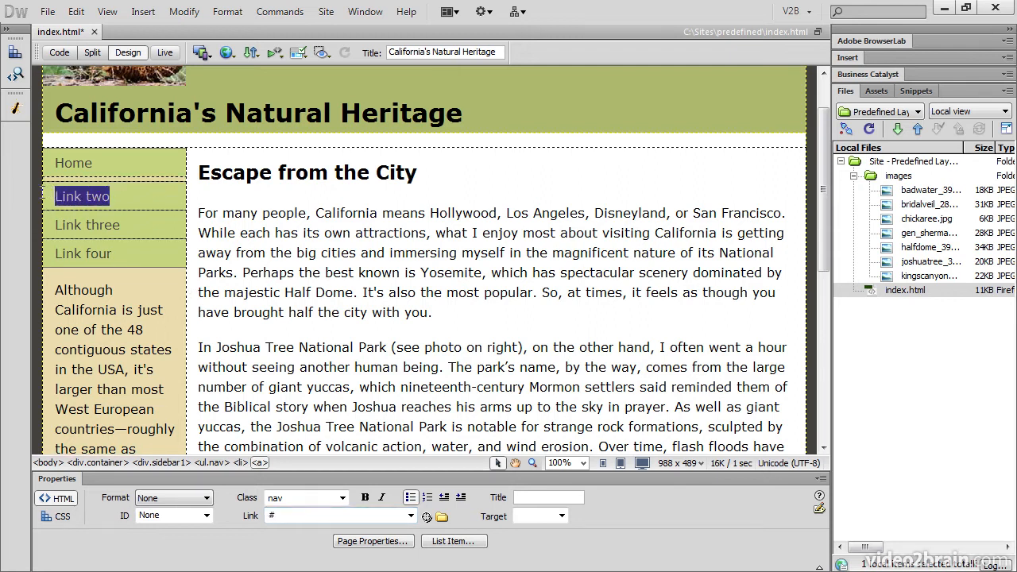
text(Yo)
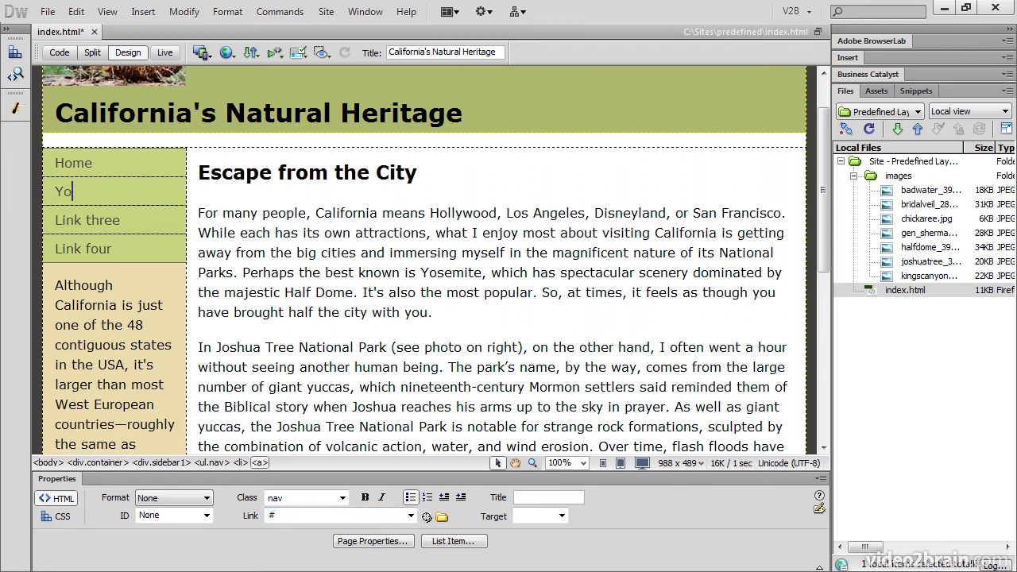
text(semite)
double_click(287, 517)
text(yosemite)
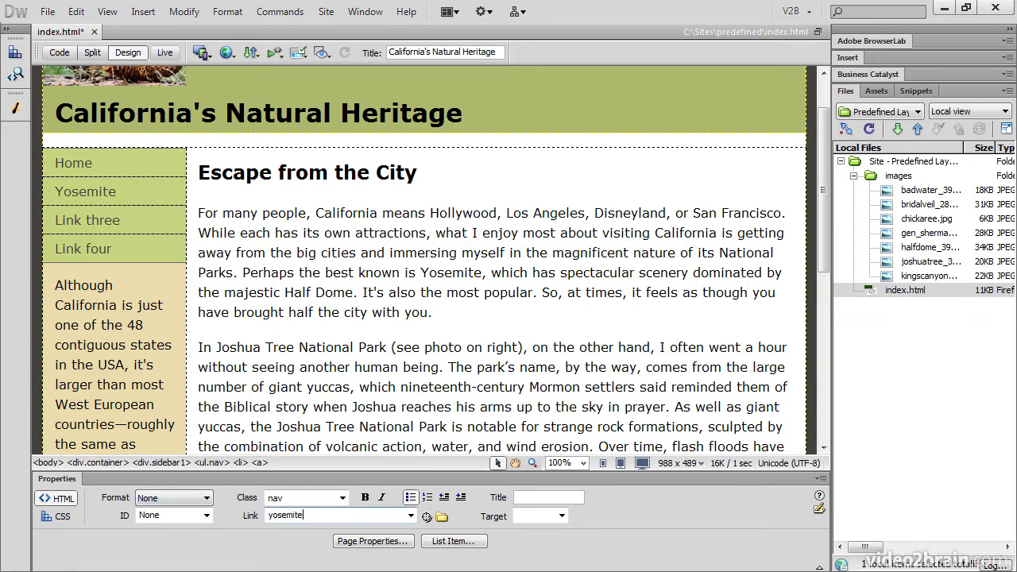
text(.html)
- Rename the third navigation link to "Sequoia" and link it to sequoia.html
click(115, 221)
drag(120, 224, 50, 224)
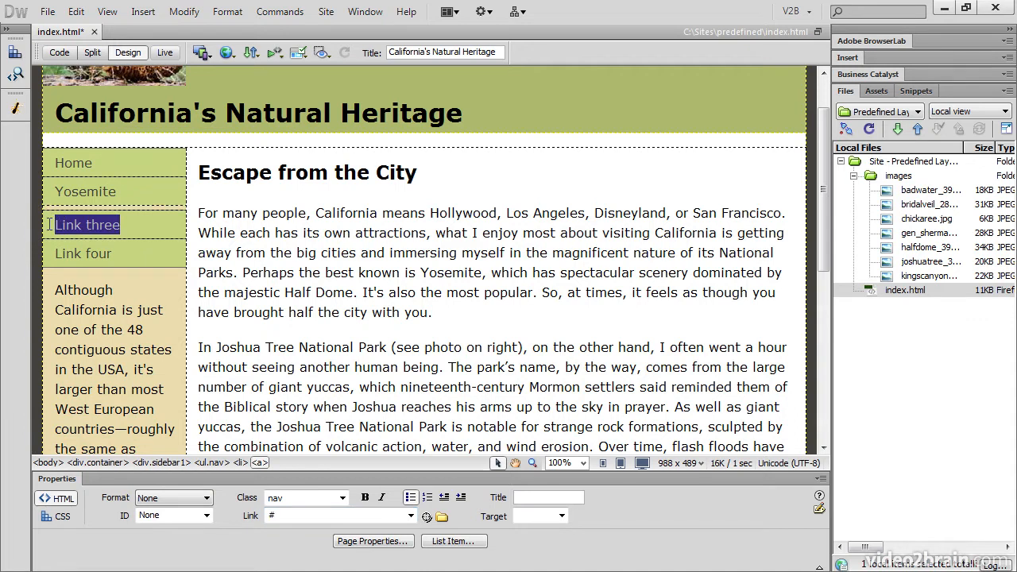
text(Sequoia)
click(313, 515)
text(s)
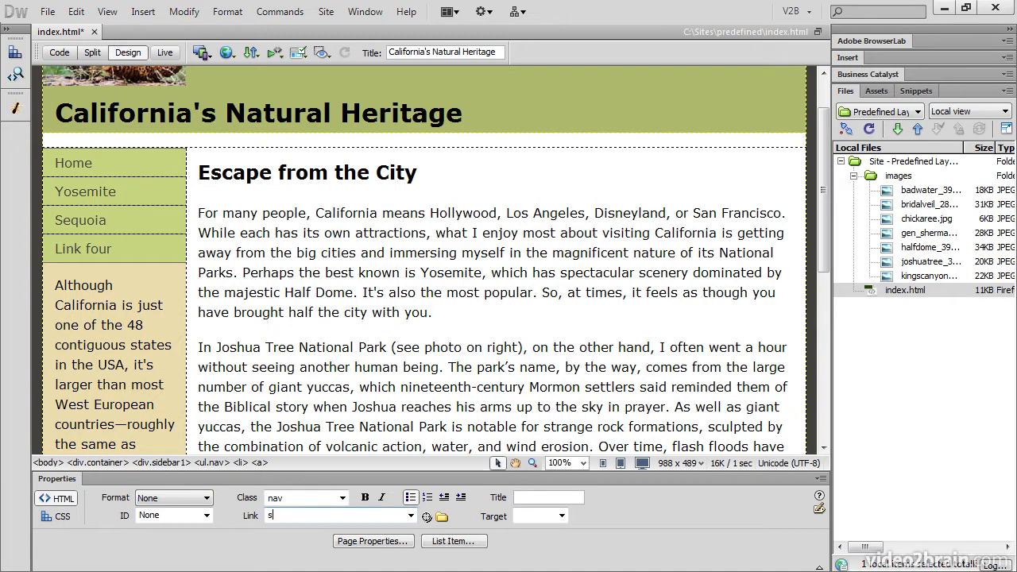
text(equoia.html)
key(Return)
- Rename the fourth navigation link to "Kings Canyon" and link it to kingscanyon.html
drag(112, 253, 50, 250)
text(Ki)
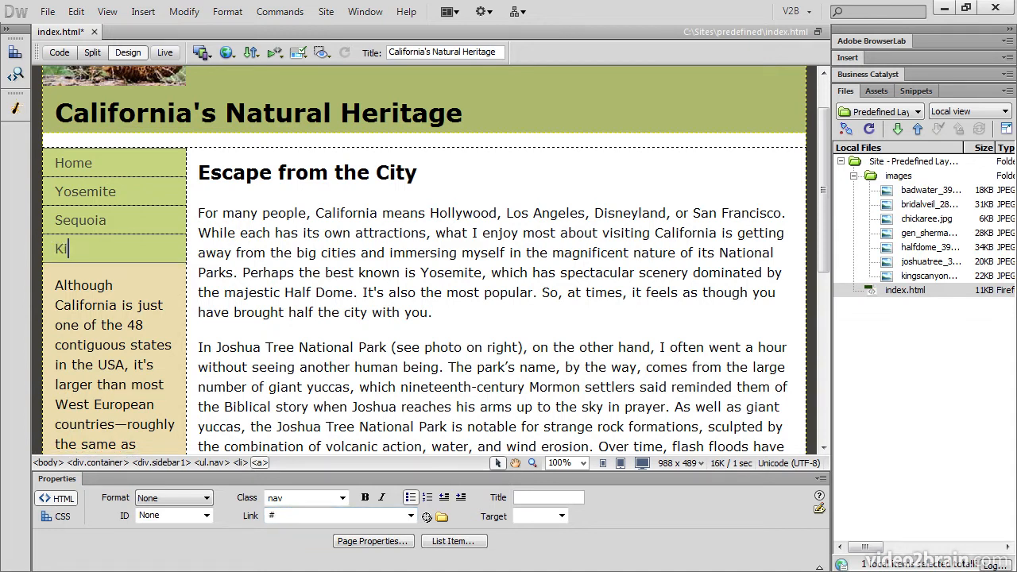
text(ngs Canyon)
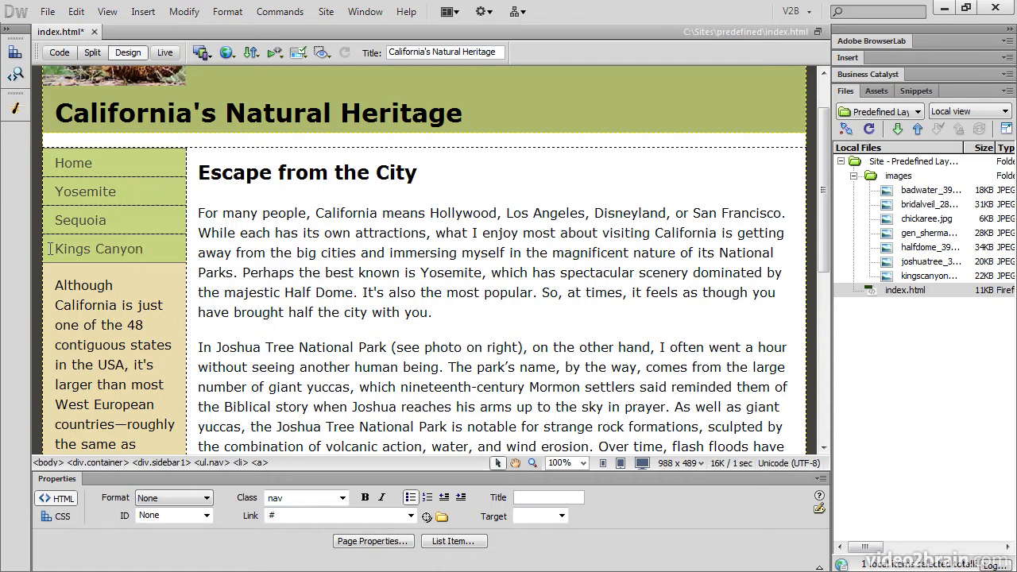
double_click(282, 516)
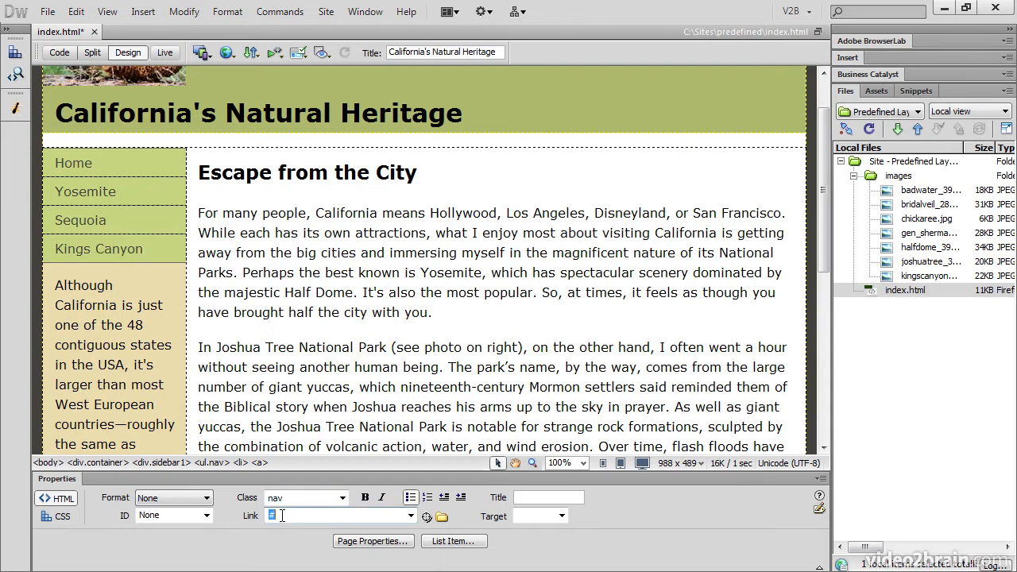
text(kingscanyon.html)
- Add a new list item reading "Death Valley" below Kings Canyon in the sidebar navigation
click(154, 252)
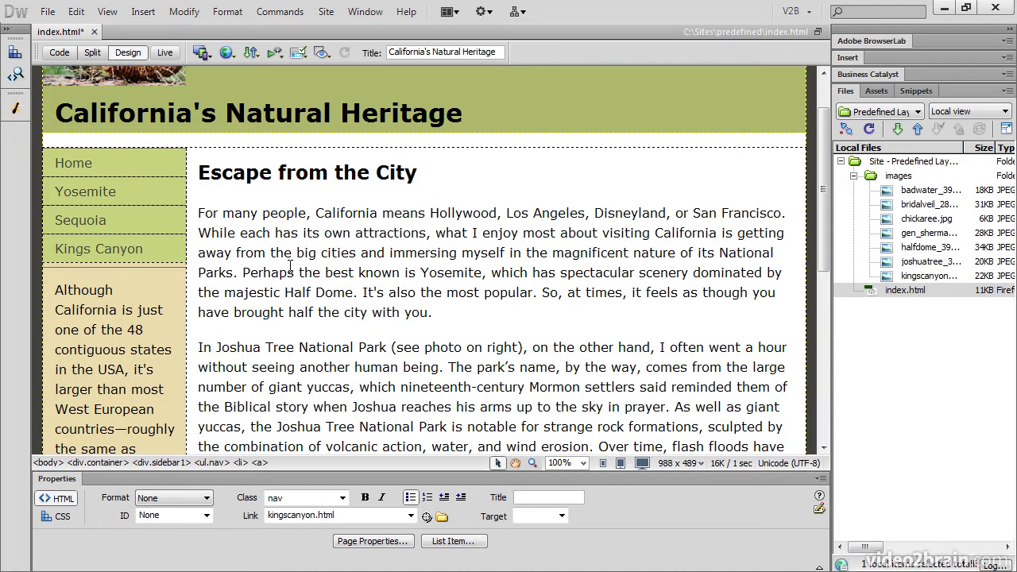
key(Return)
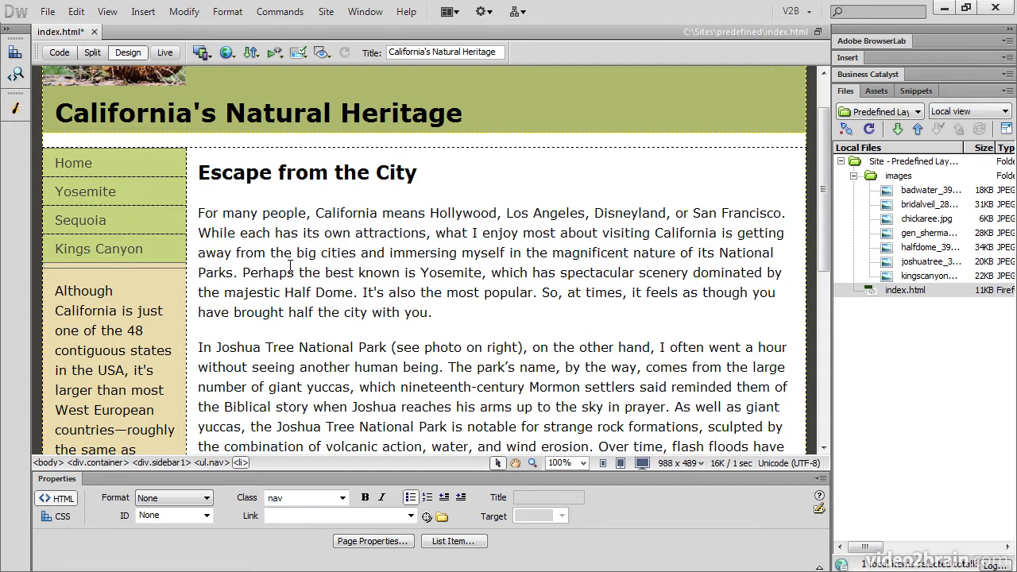
text(Deat)
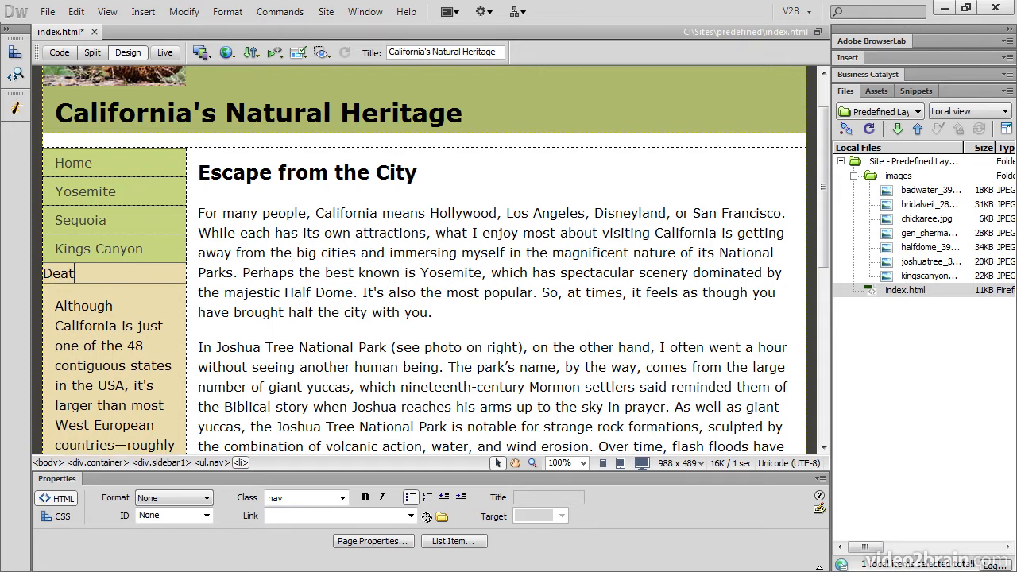
text(h Valley)
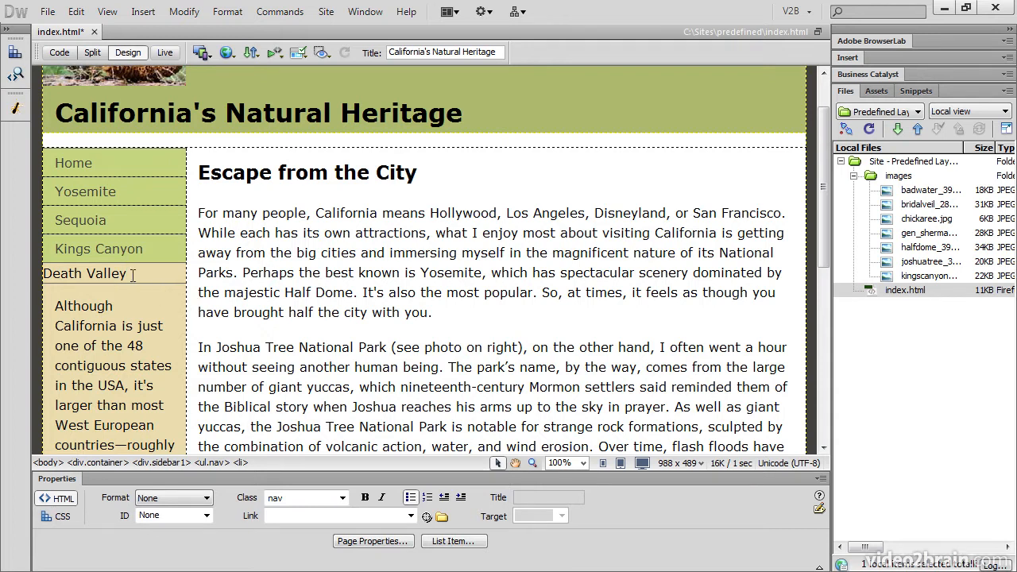
- Link the whole "Death Valley" navigation text to deathvalley.html
key(shift+Left)
key(shift+Left)
key(shift+Left)
key(shift+Left)
key(shift+Left)
key(shift+Left)
key(shift+Left)
key(shift+Left)
key(shift+Left)
key(shift+Left)
key(shift+Left)
key(shift+Left)
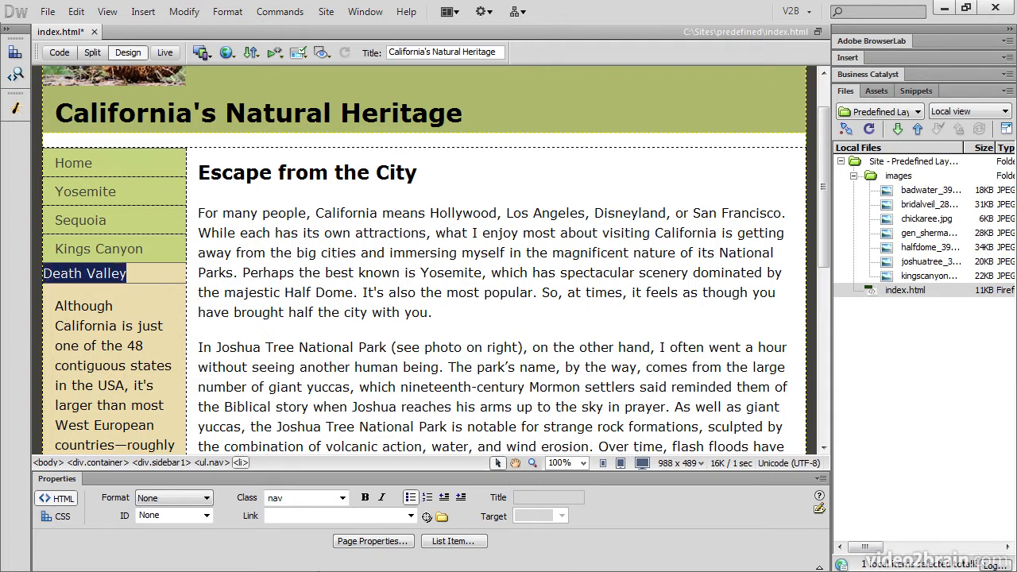
click(298, 516)
text(deathvalley.html)
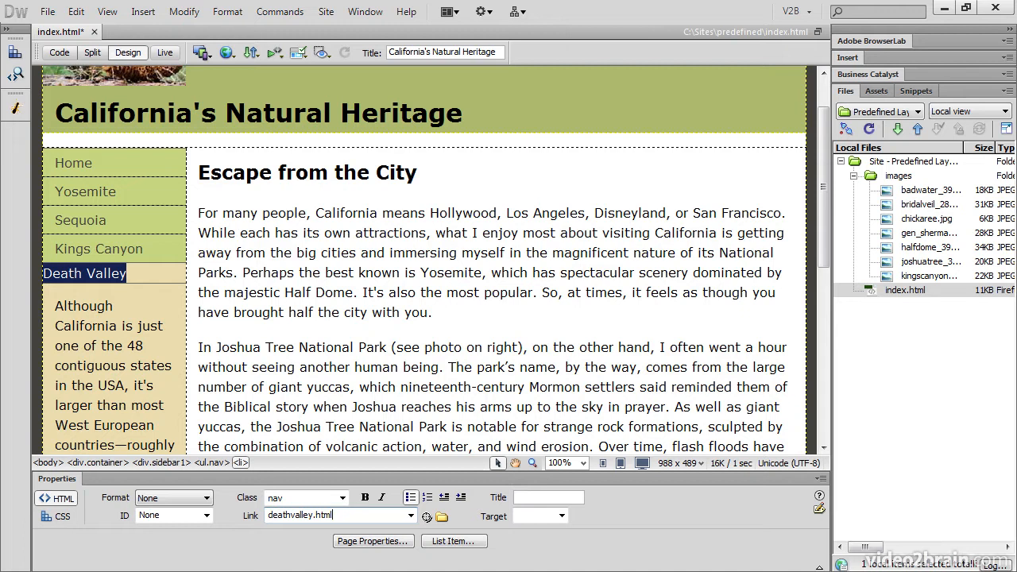
key(Return)
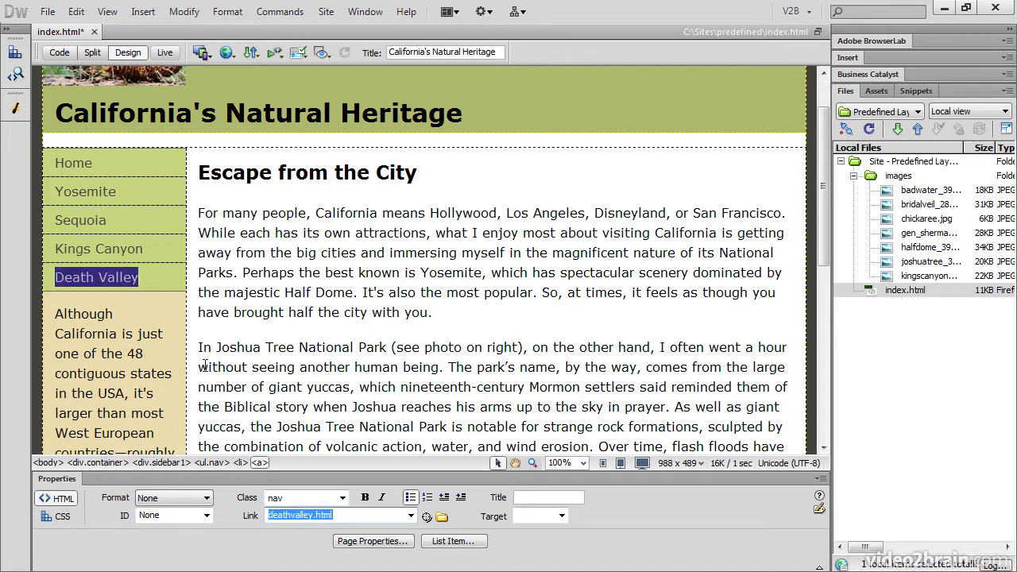
- Add another list item reading "Joshua Tree" below Death Valley in the sidebar navigation
click(147, 280)
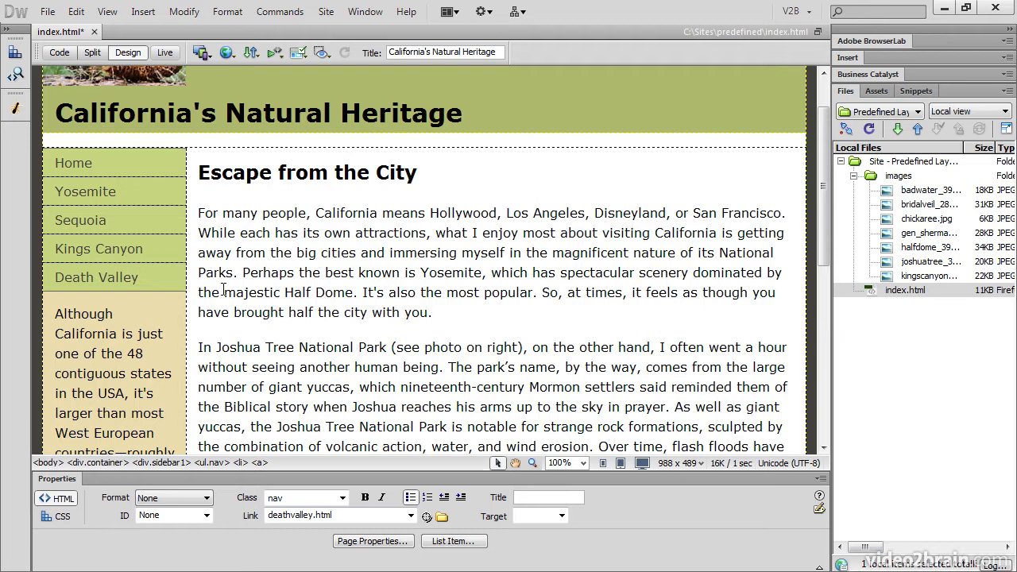
key(ctrl+z)
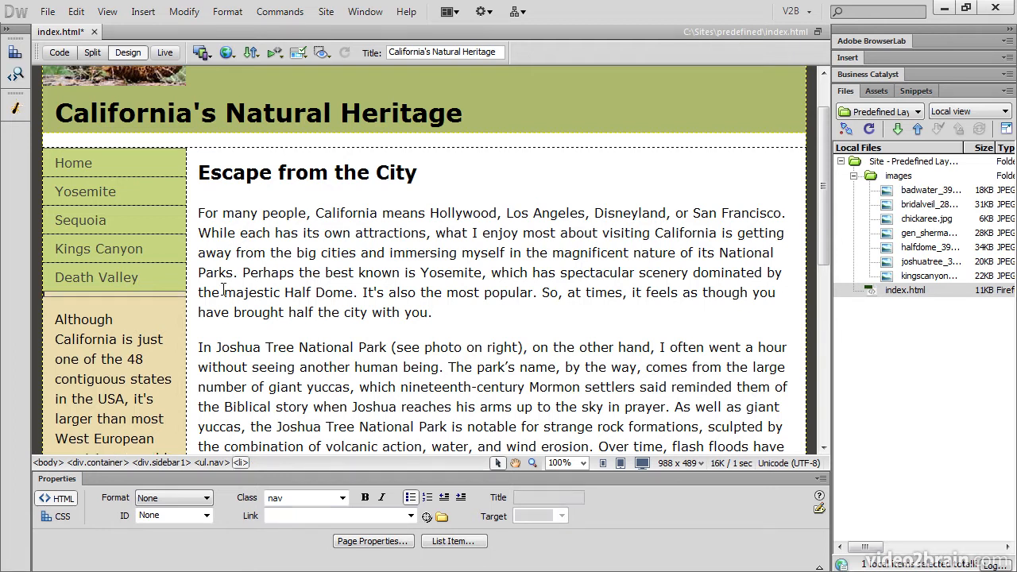
key(Return)
text(Joshua Tree)
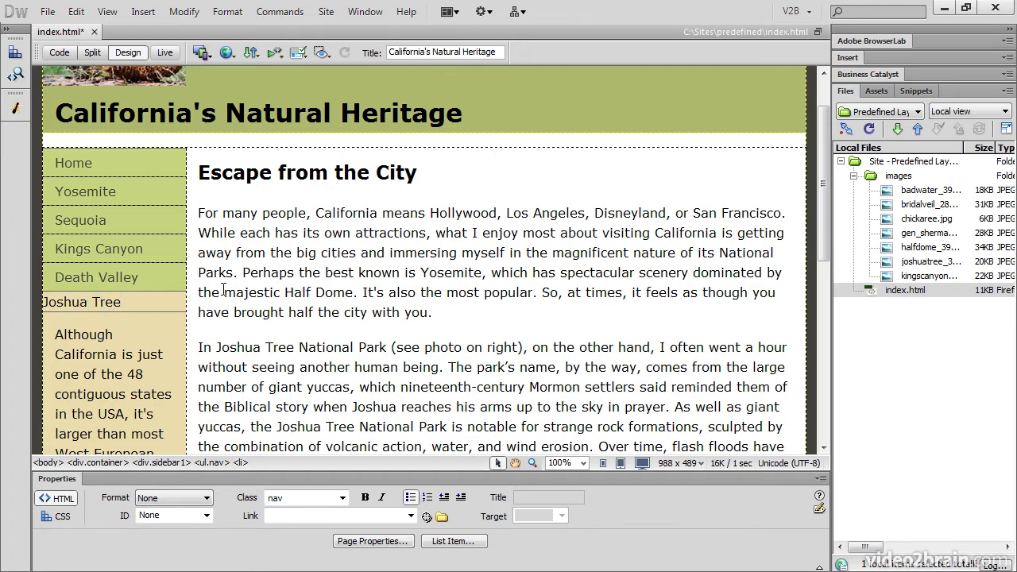
- Link the "Joshua Tree" navigation text to joshuatree.html
drag(121, 302, 43, 302)
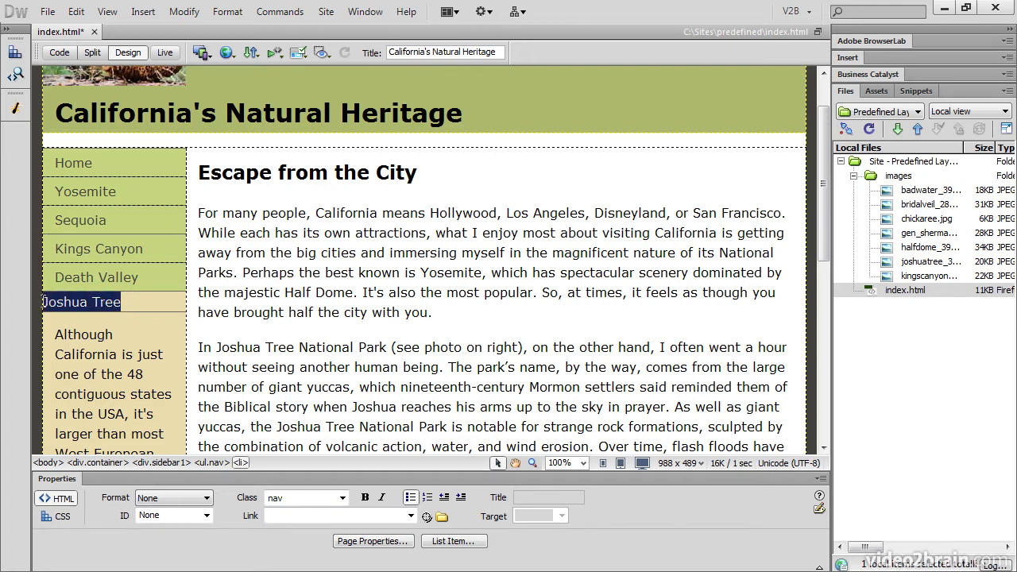
click(276, 515)
text(joshu)
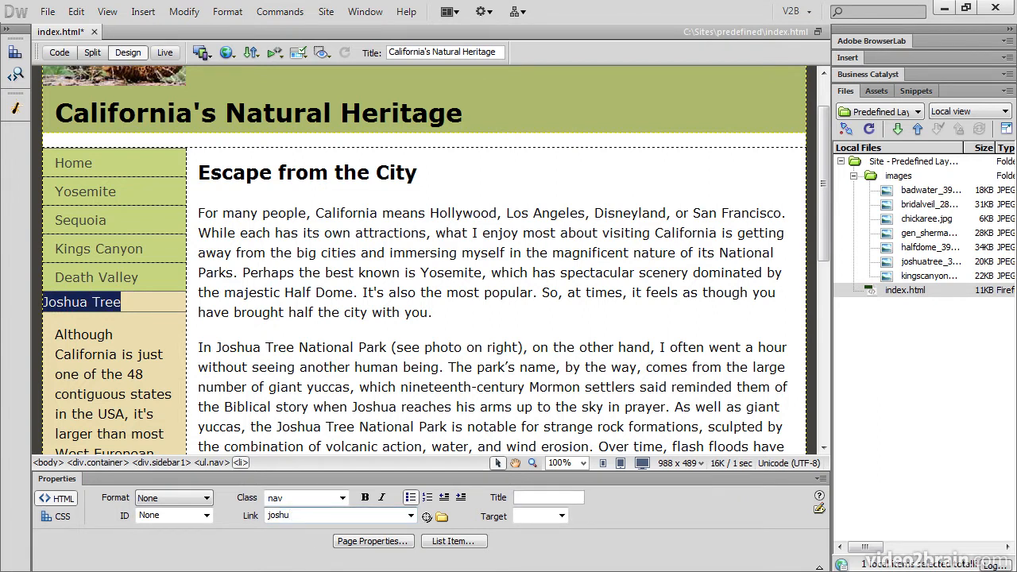
text(atree.html)
click(608, 389)
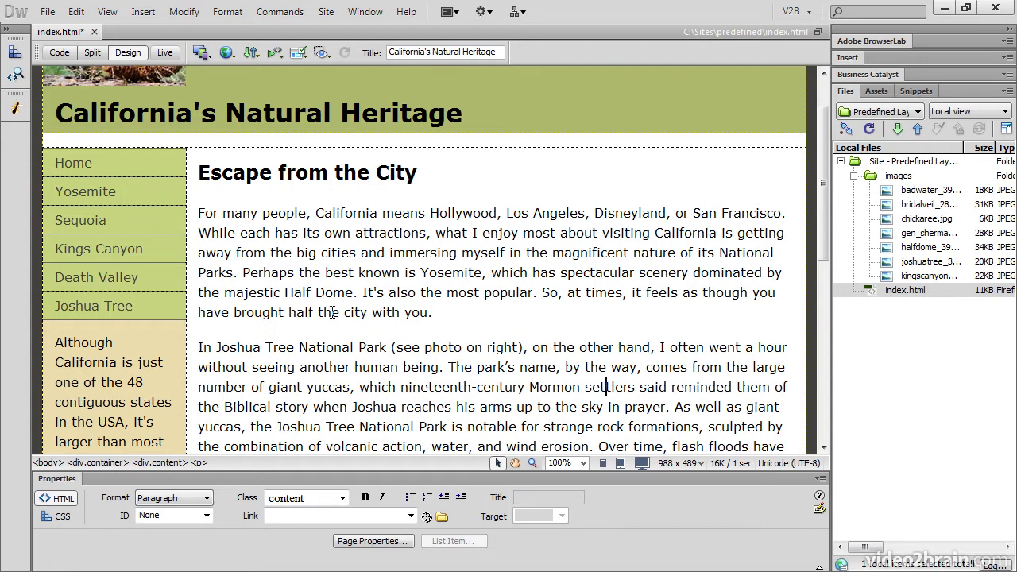
- Replace the placeholder paragraph in the page footer with the word "Copyright" and a trailing space
scroll(332, 313, down, 1)
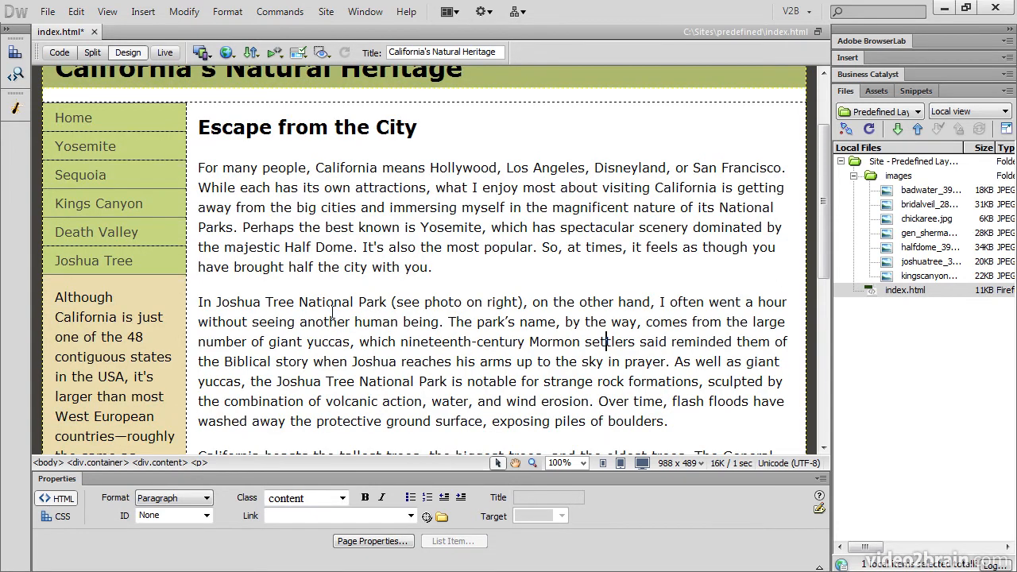
scroll(348, 288, down, 6)
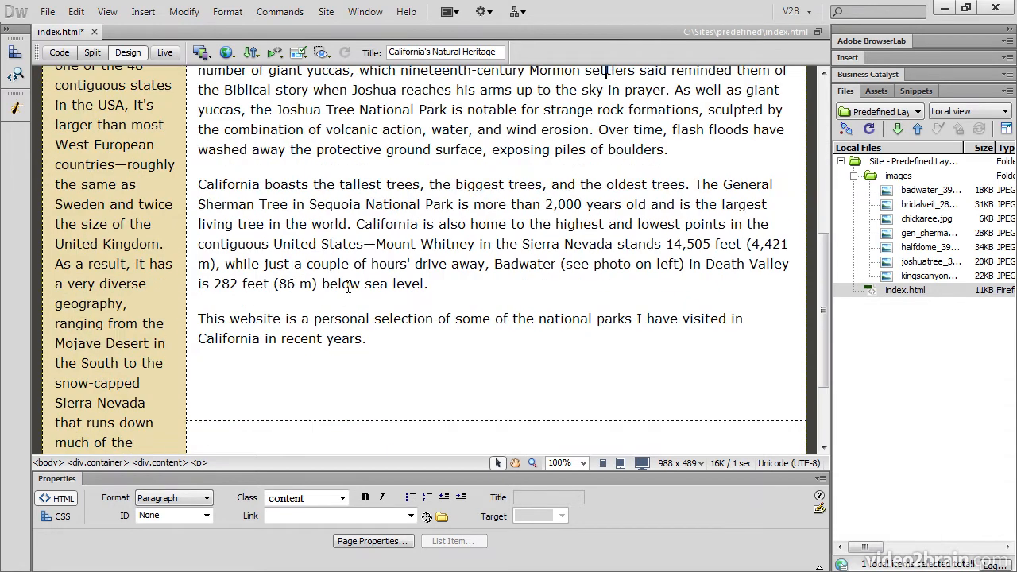
scroll(347, 288, down, 3)
drag(604, 430, 57, 413)
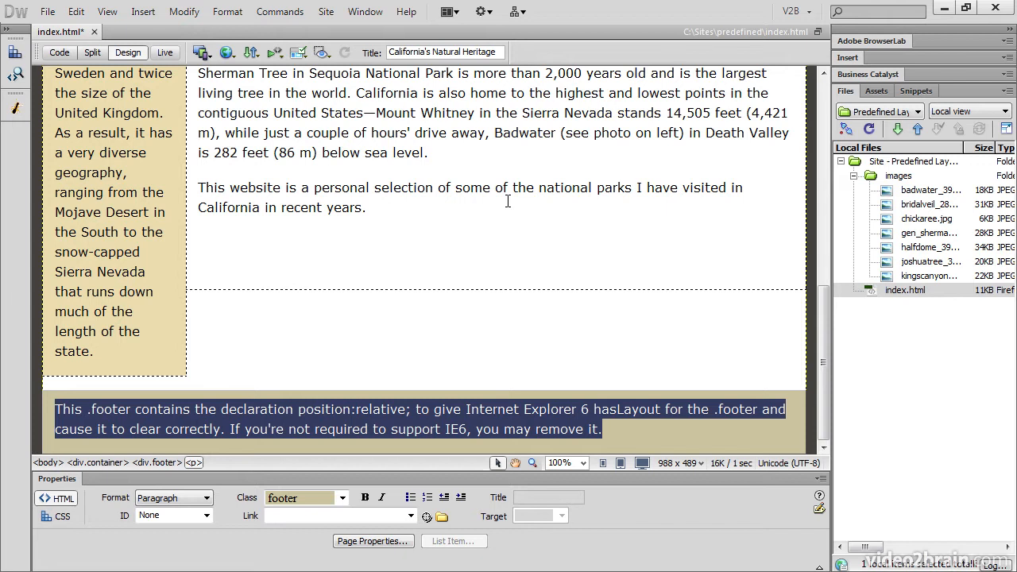
text(C)
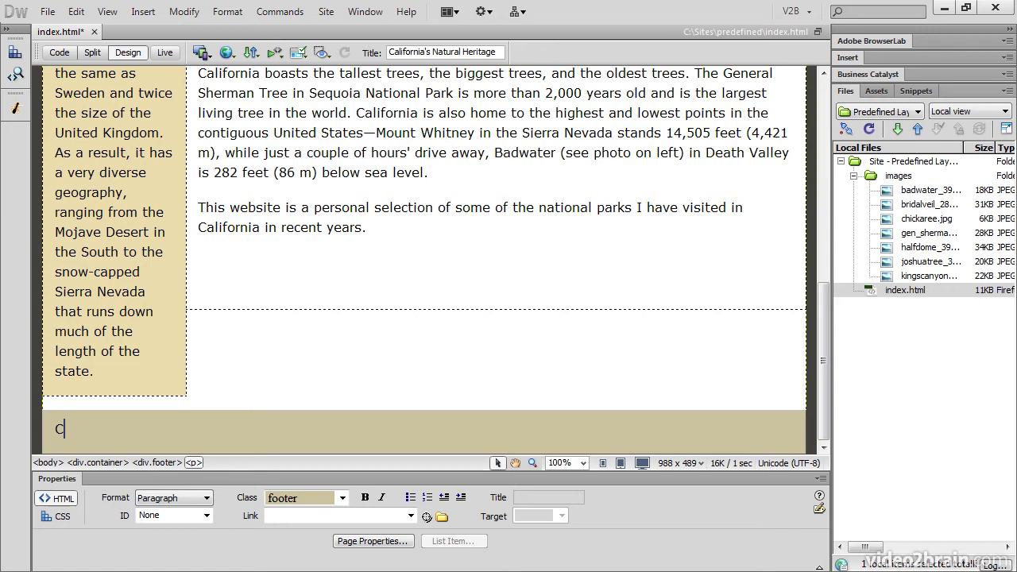
text(opyright)
- Insert the copyright symbol from the special text characters after "Copyright" in the footer
click(848, 59)
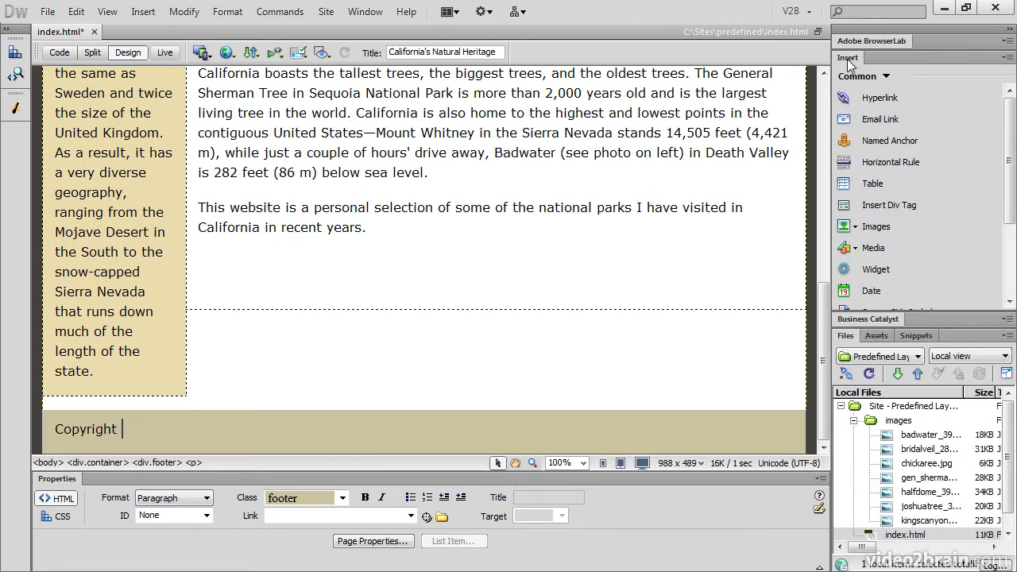
click(891, 78)
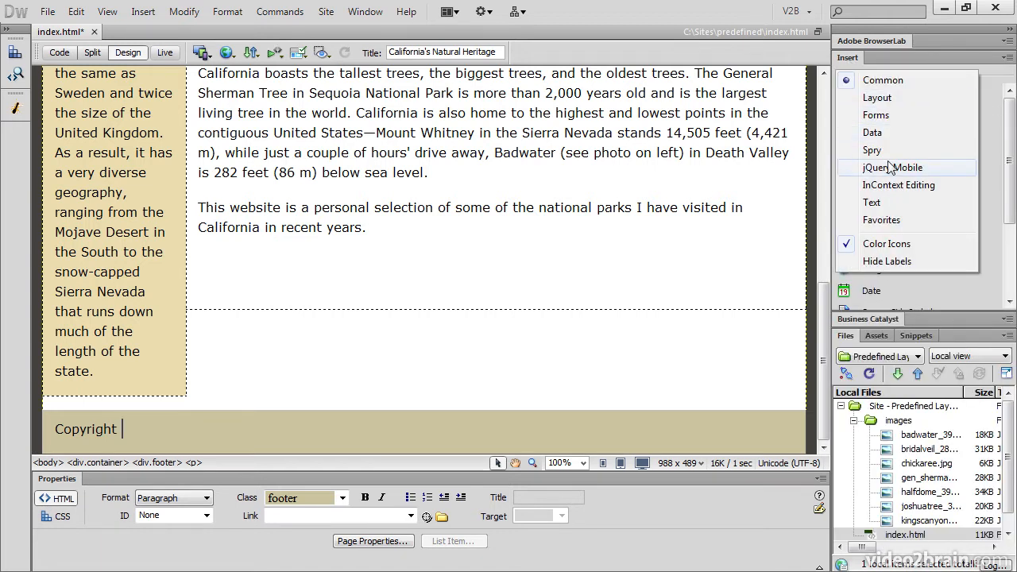
click(882, 202)
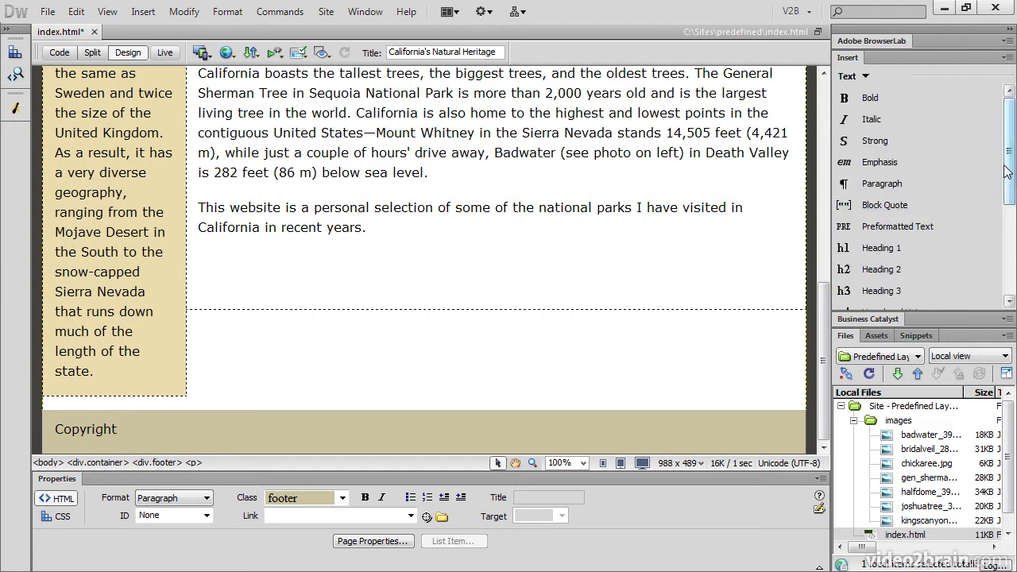
drag(1008, 171, 1007, 266)
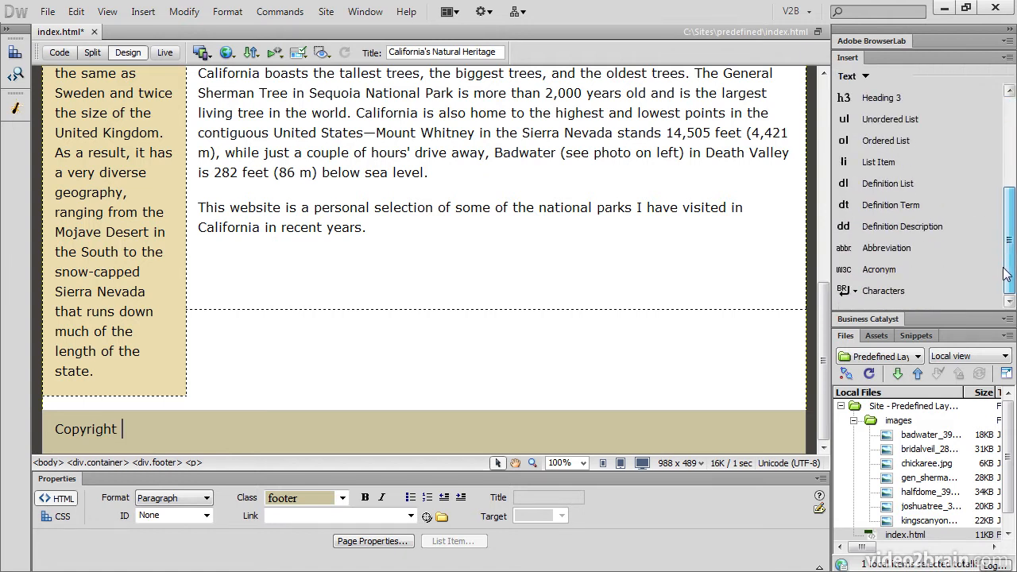
click(856, 294)
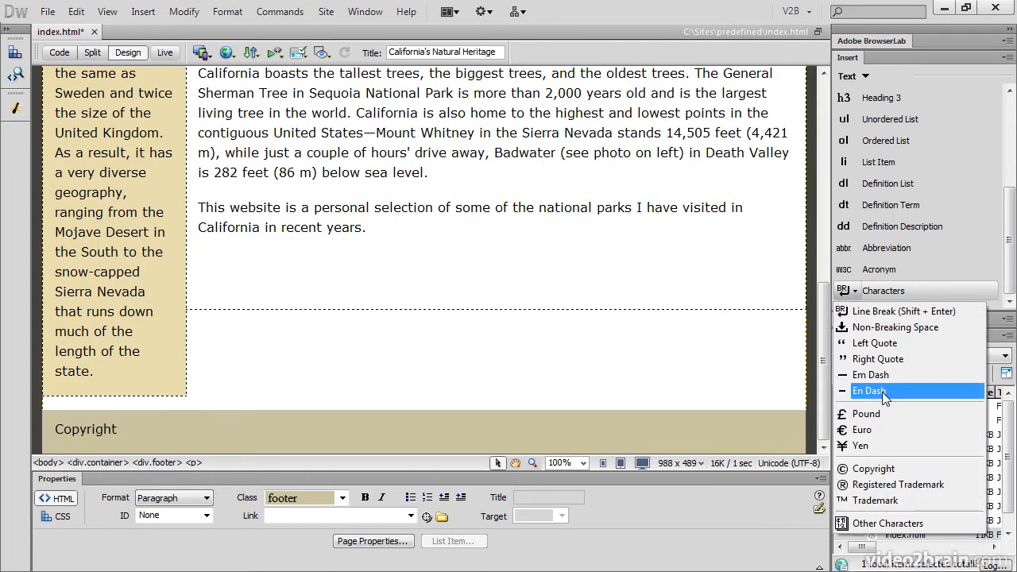
click(872, 469)
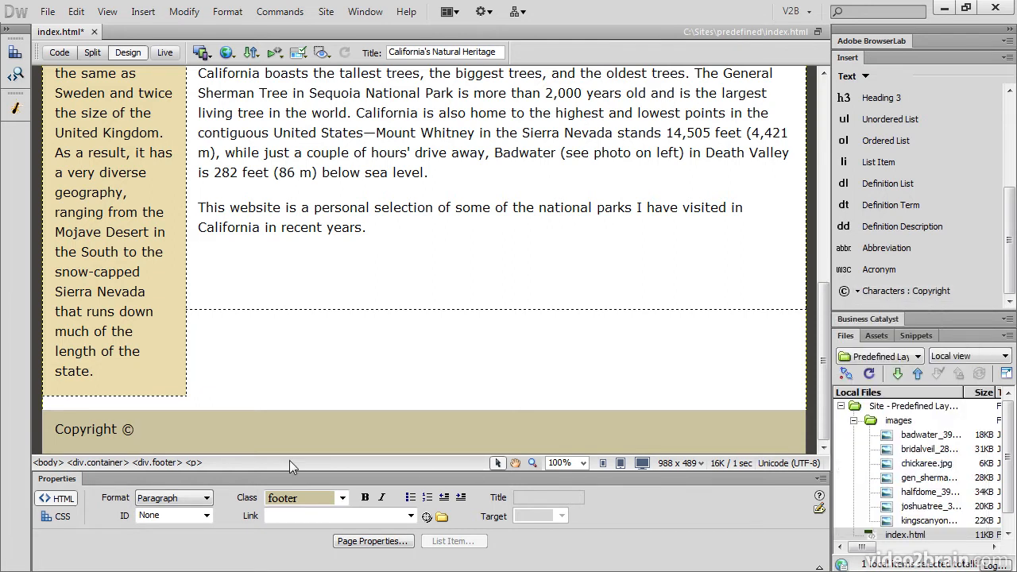
- Complete the footer's copyright line with the year 2012 and the site owner's full name
click(135, 429)
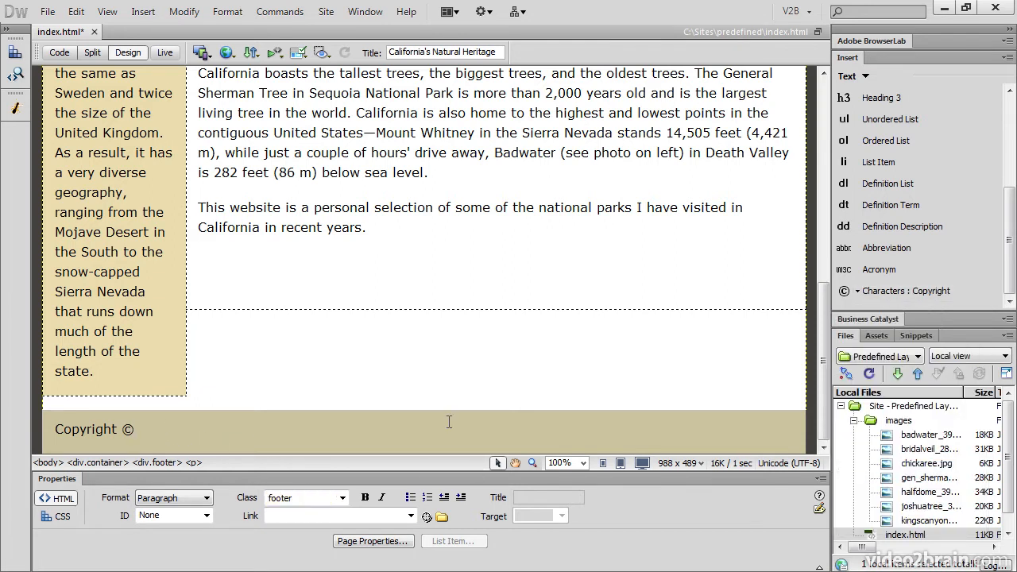
text(2012)
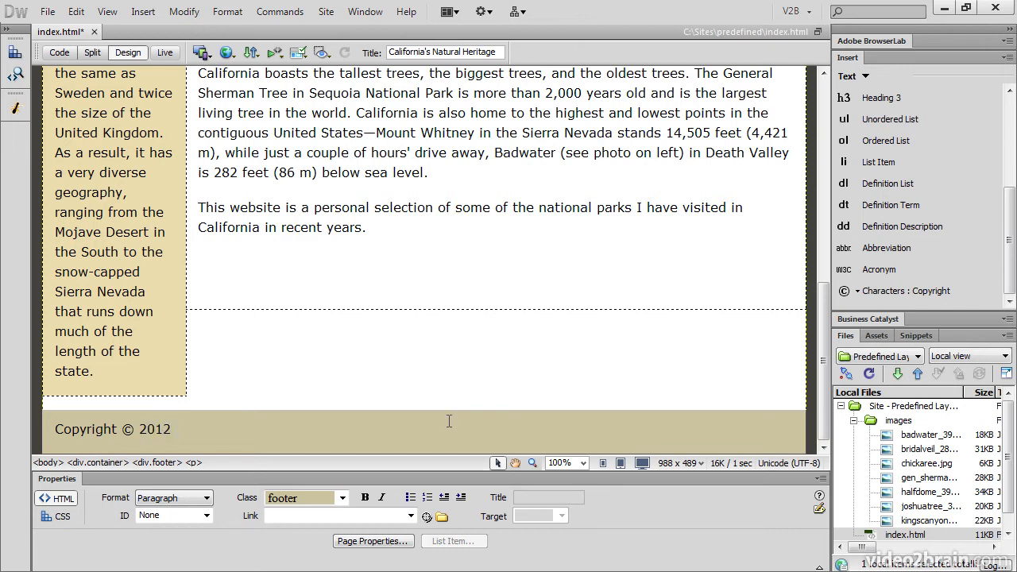
text( David Powers)
- Save index.html and look over the finished page content
click(47, 14)
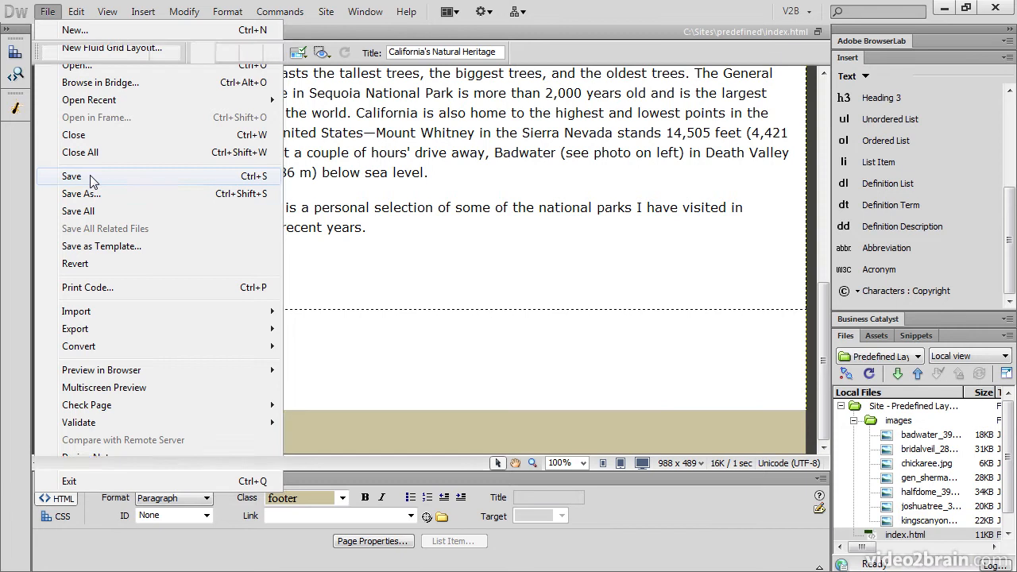
click(92, 178)
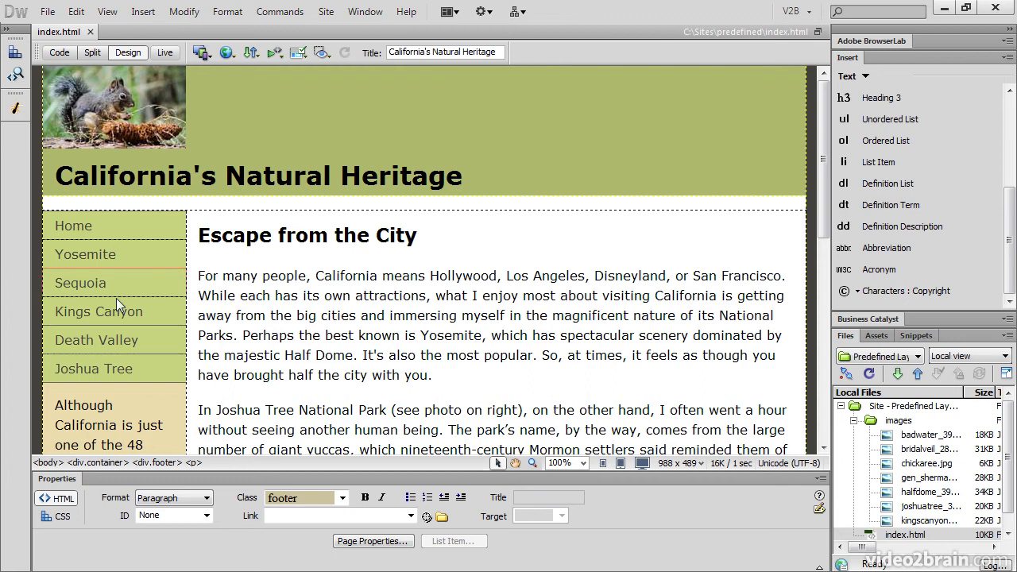
scroll(342, 375, down, 10)
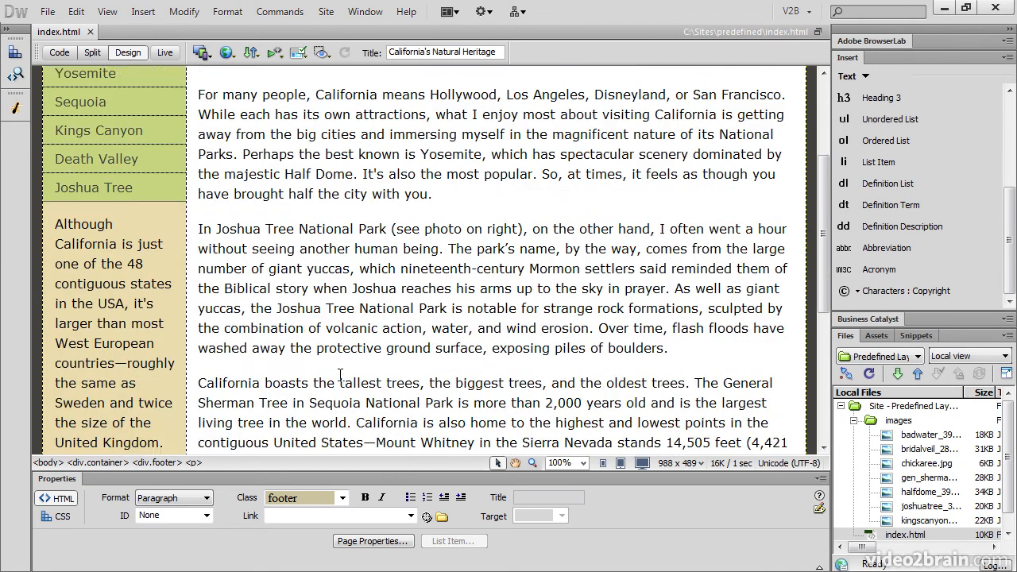